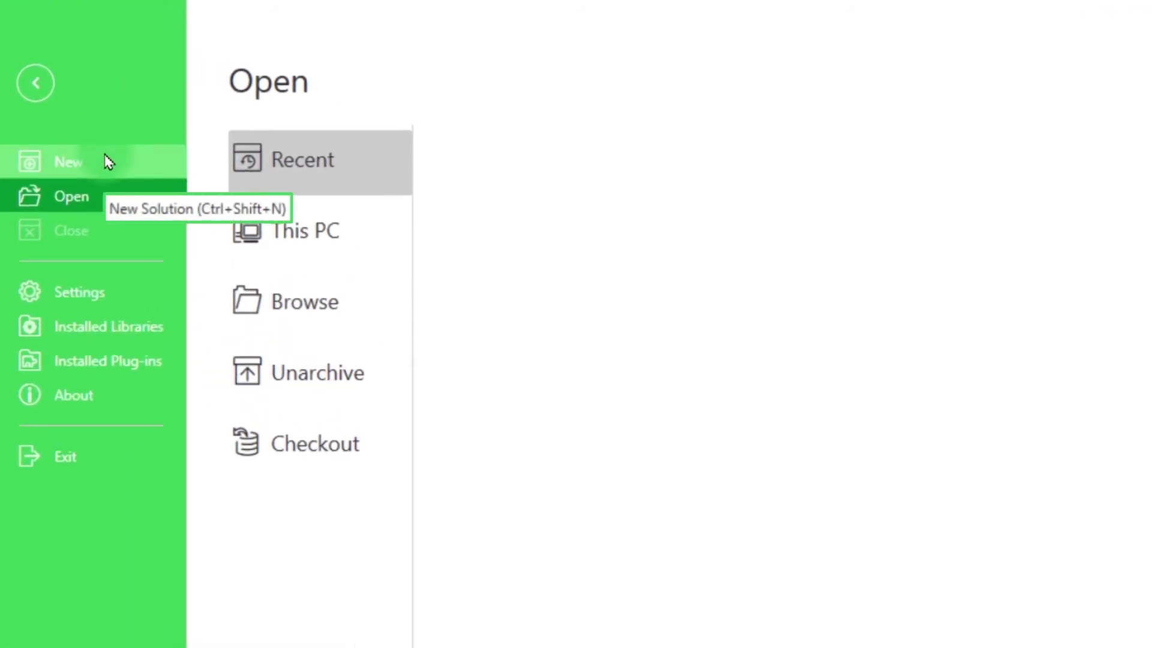
Step: Open the File backstage page to start a new solution
click(108, 162)
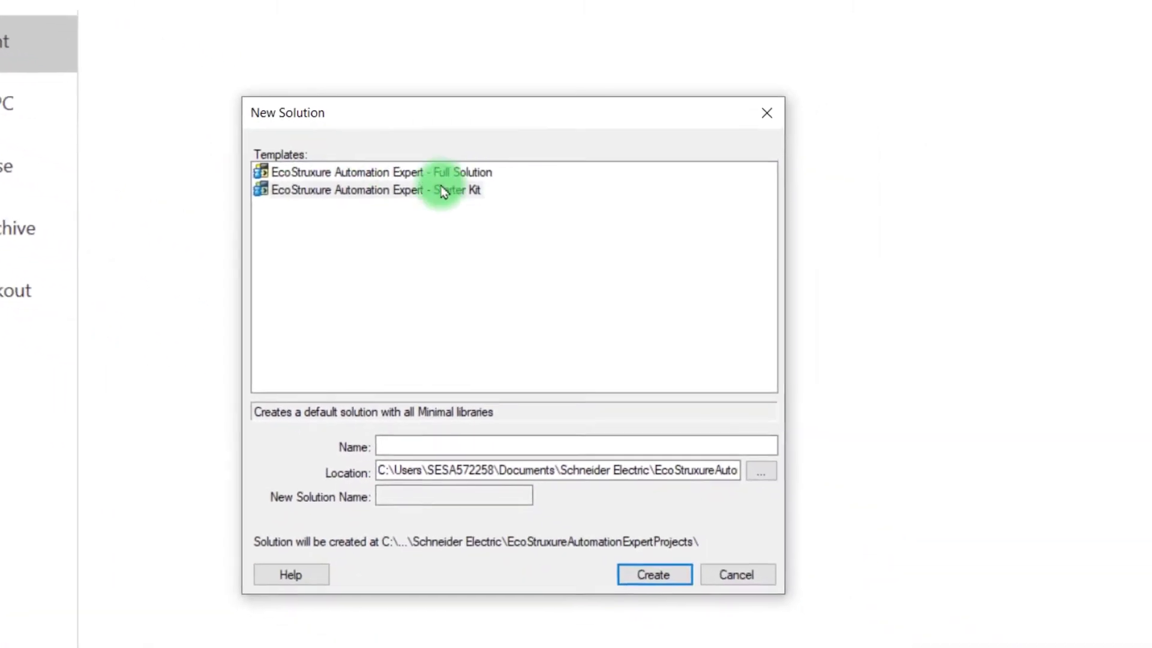
Step: Pick the Full Solution template, name it How_To, and create it
click(466, 192)
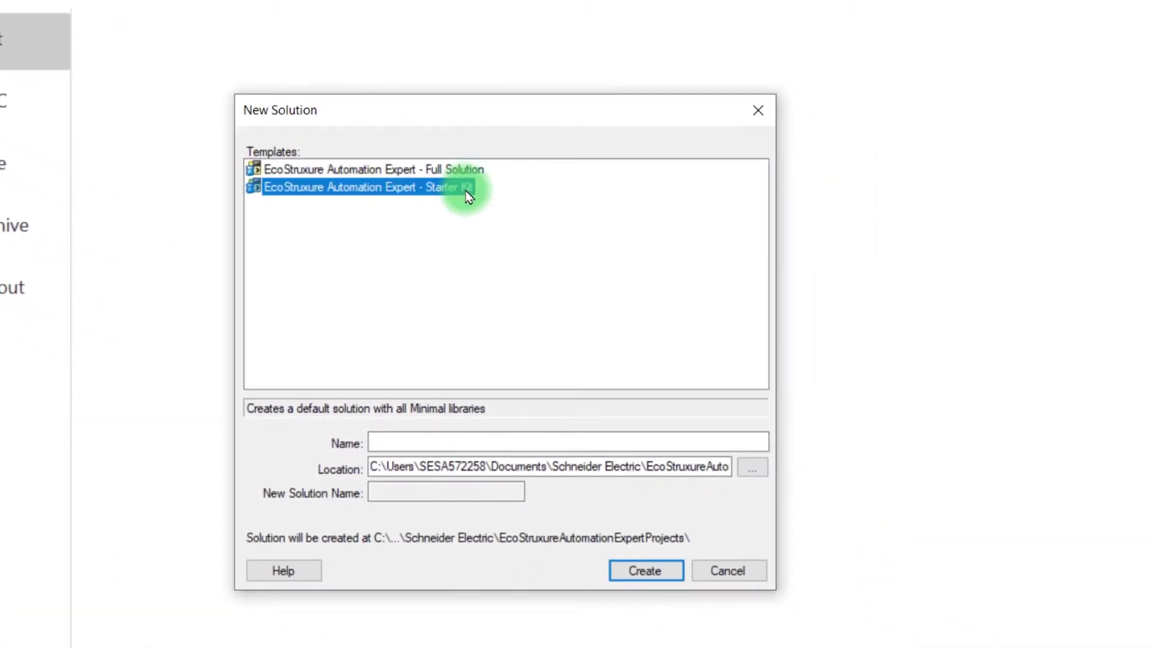
click(435, 170)
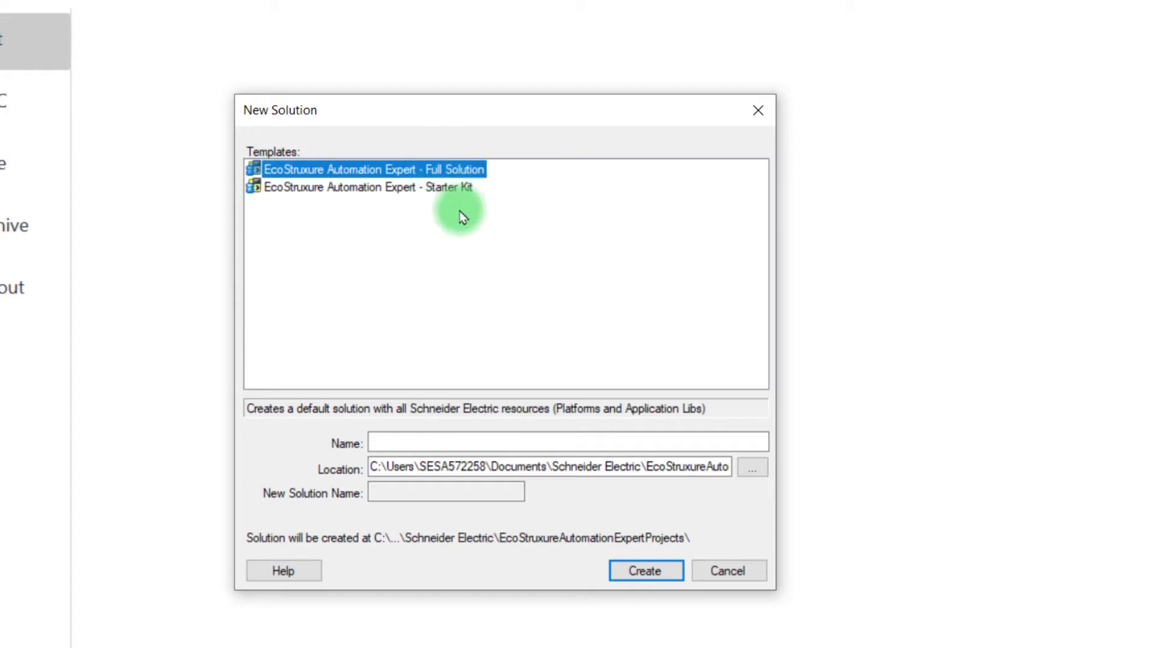
click(509, 438)
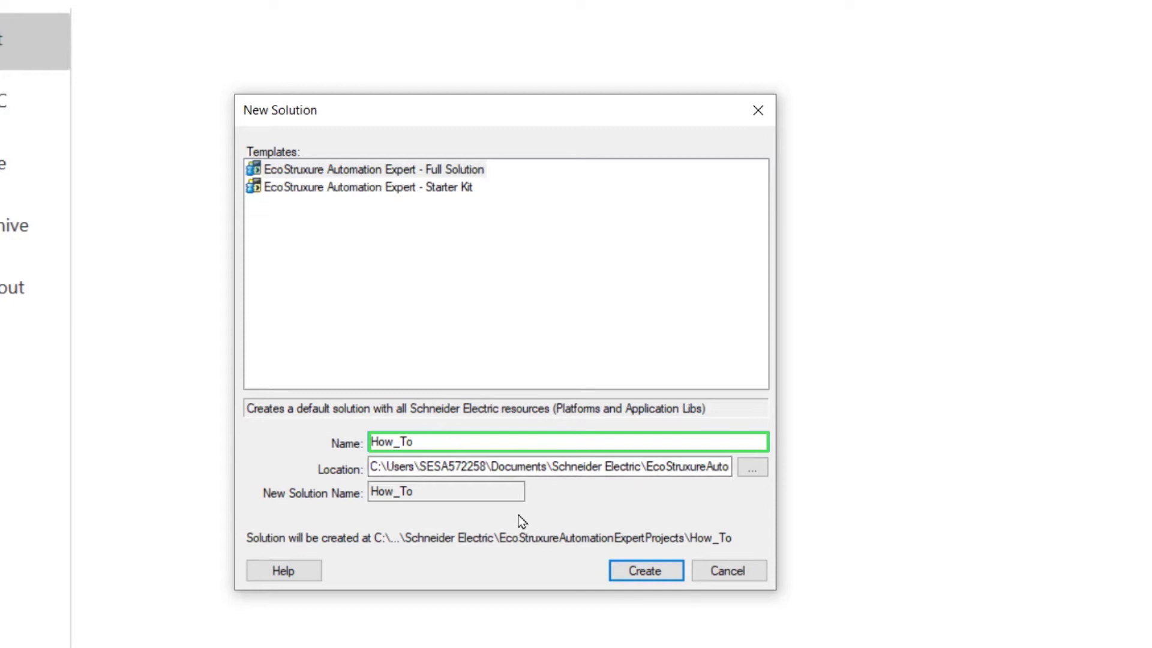
click(622, 569)
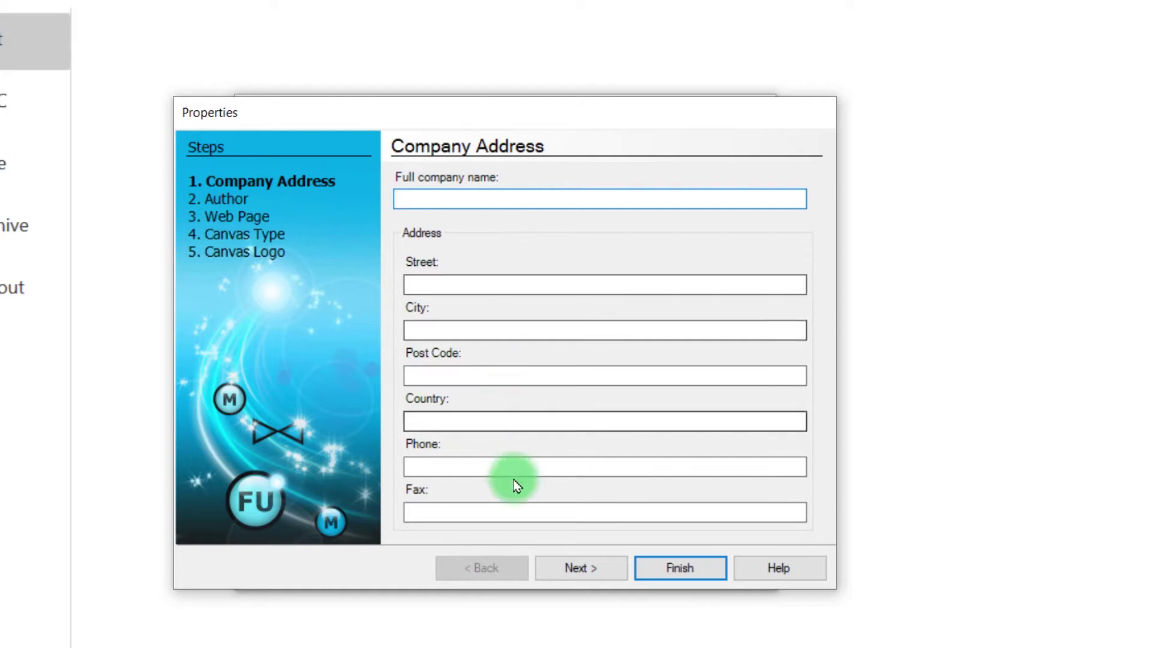
Step: Step through the Properties wizard with default values, finish, and load How_To
click(608, 569)
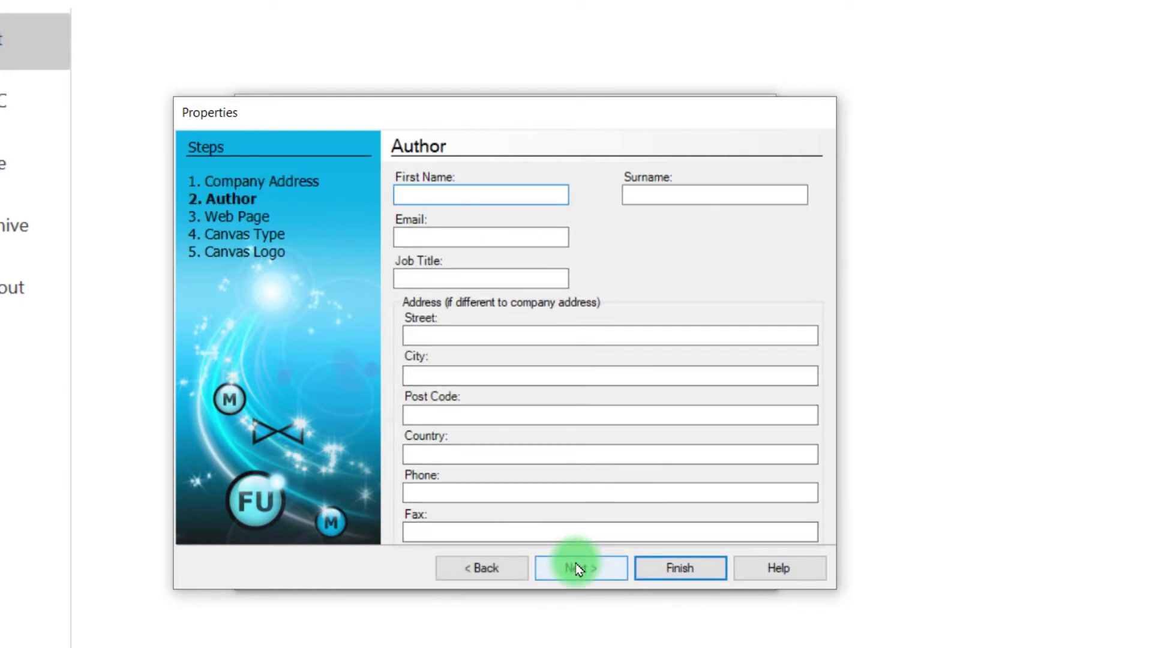
click(576, 568)
click(576, 567)
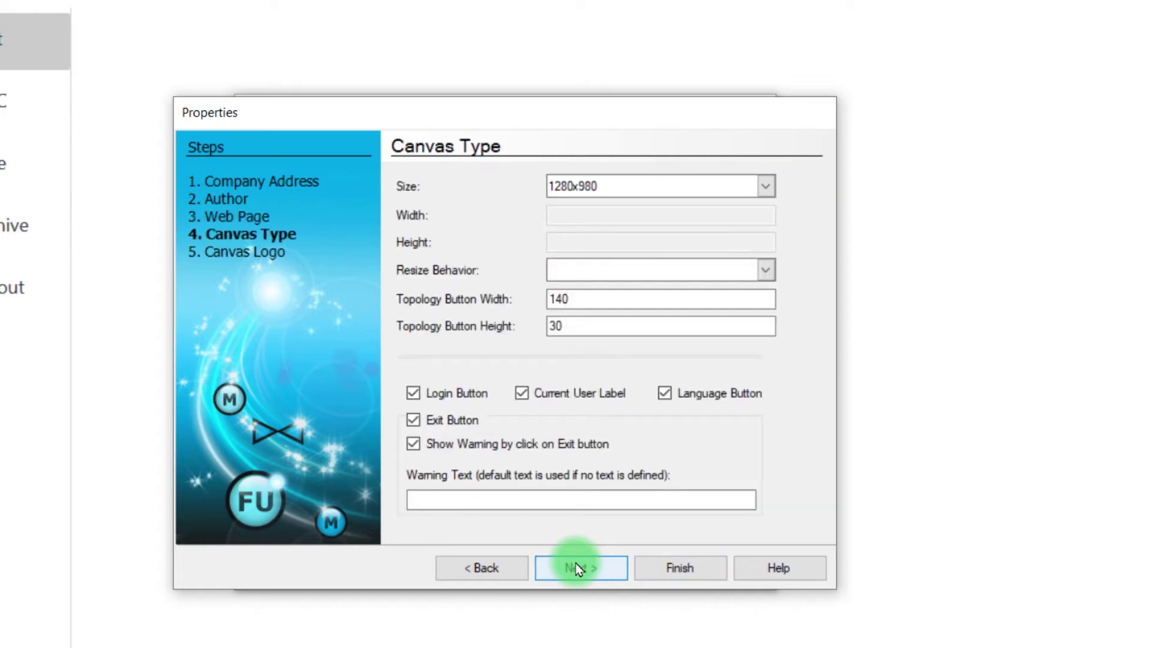
click(576, 568)
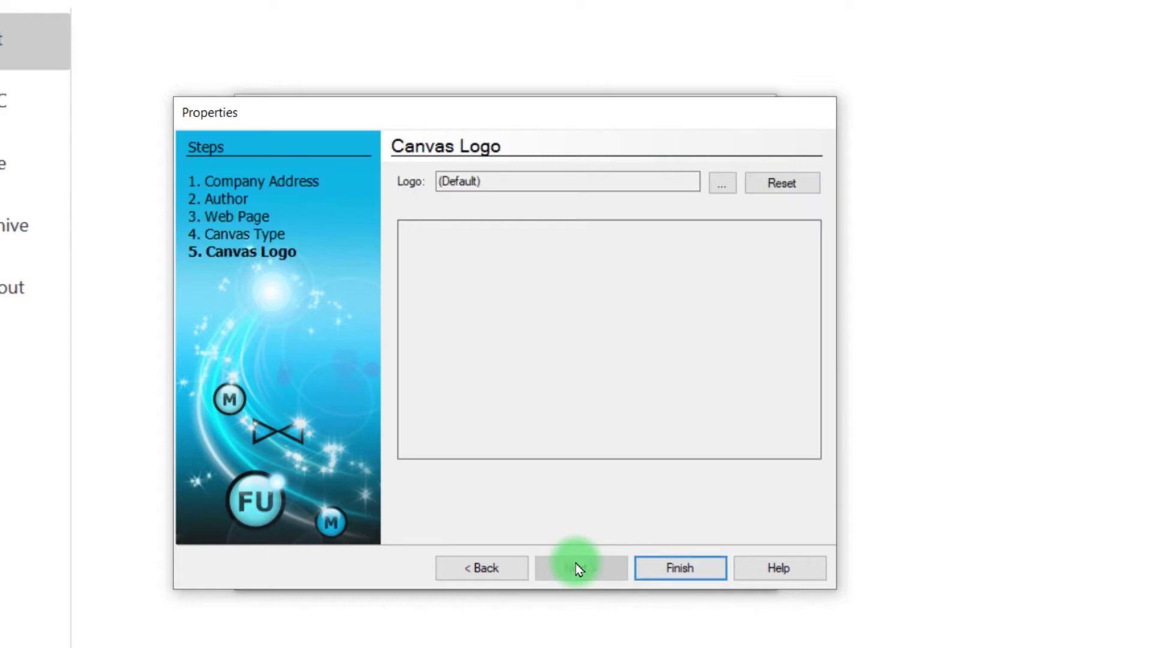
click(686, 578)
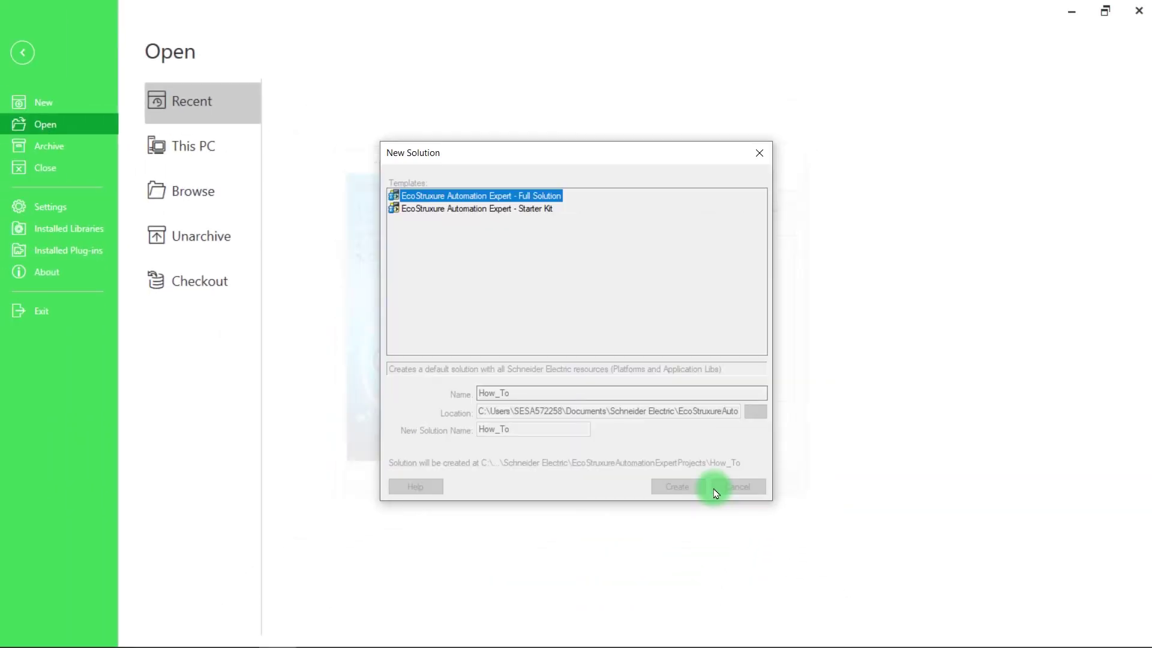
click(627, 492)
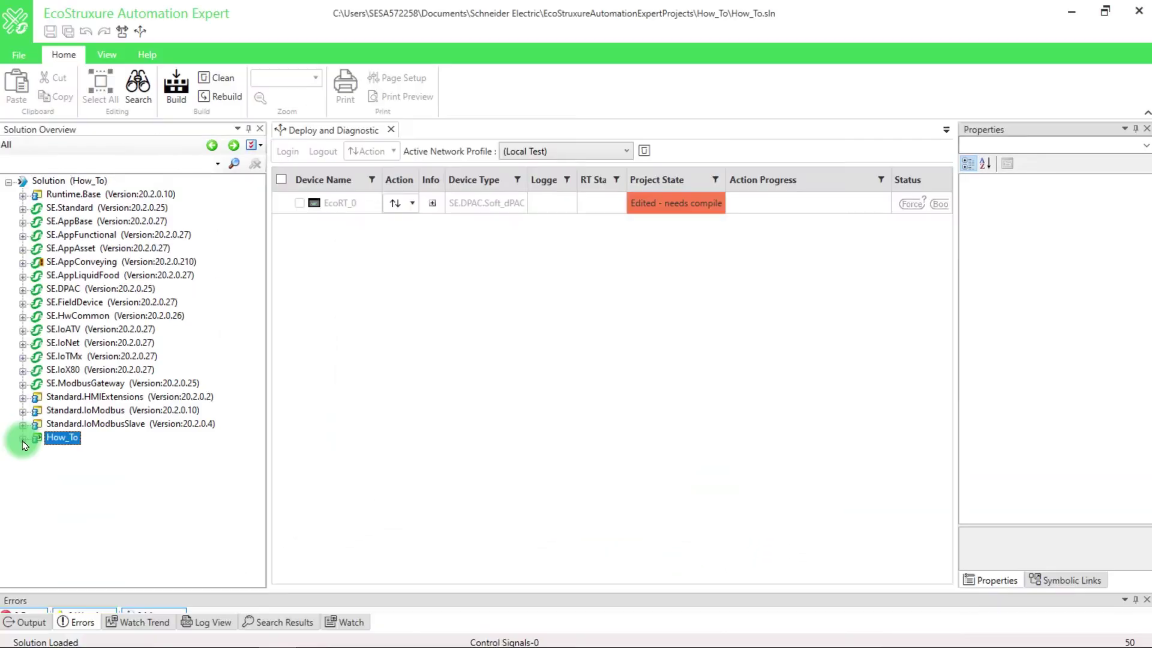
Step: Expand the How_To tree in Solution Overview and open, then close, the System editor
click(24, 441)
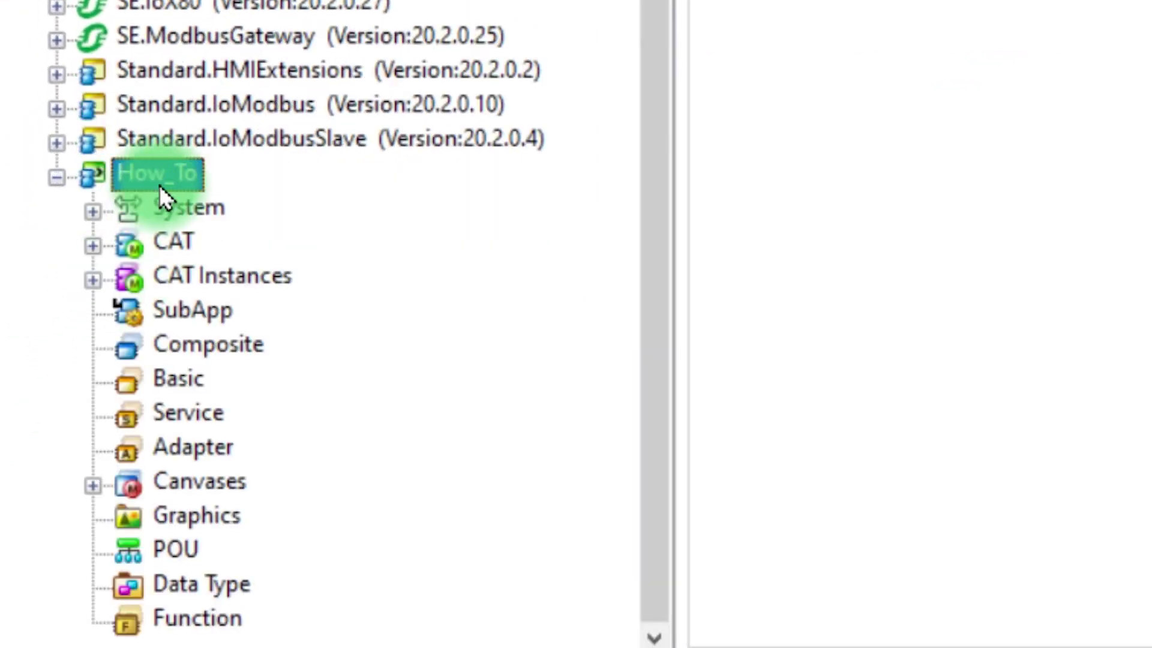
click(190, 210)
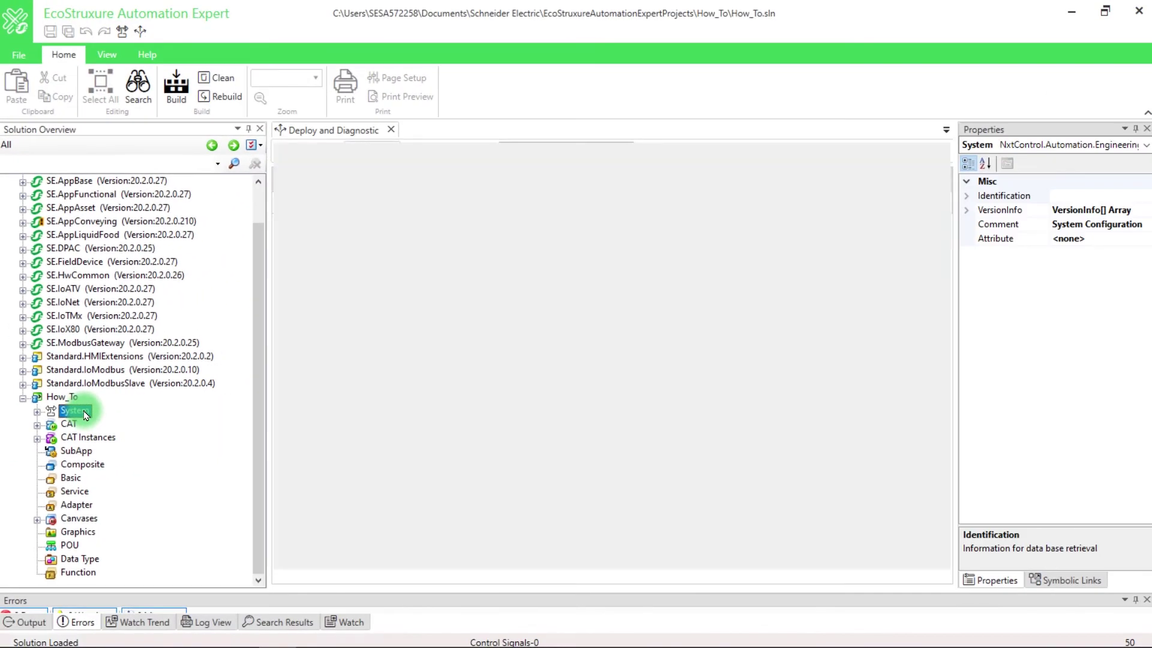
double_click(75, 411)
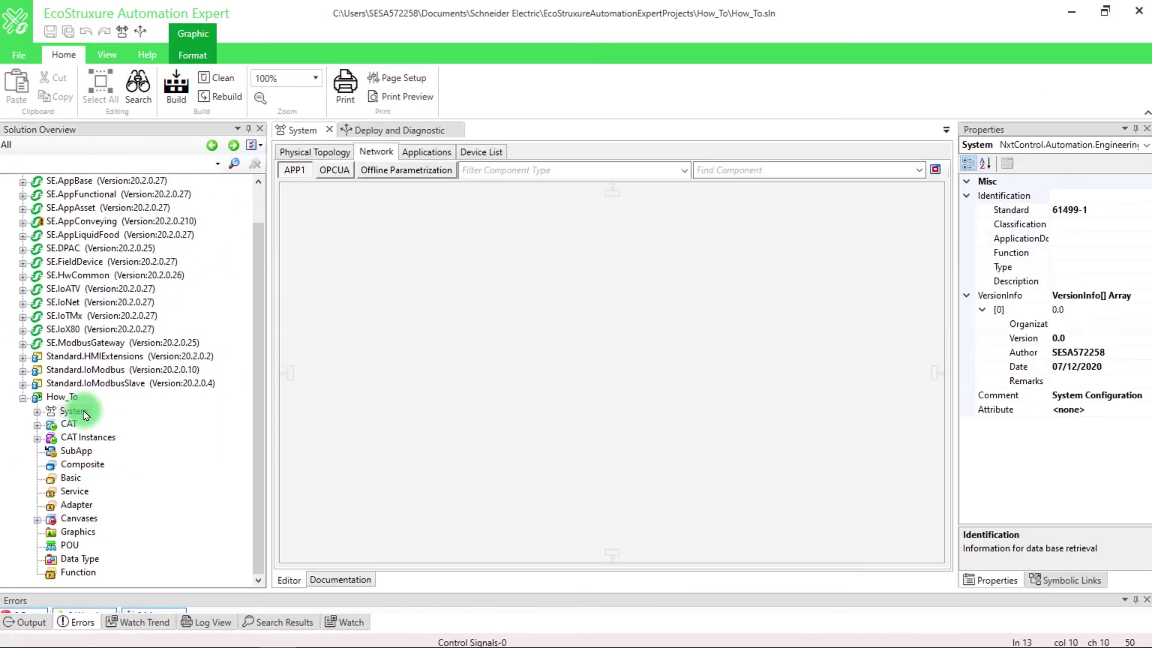
click(313, 130)
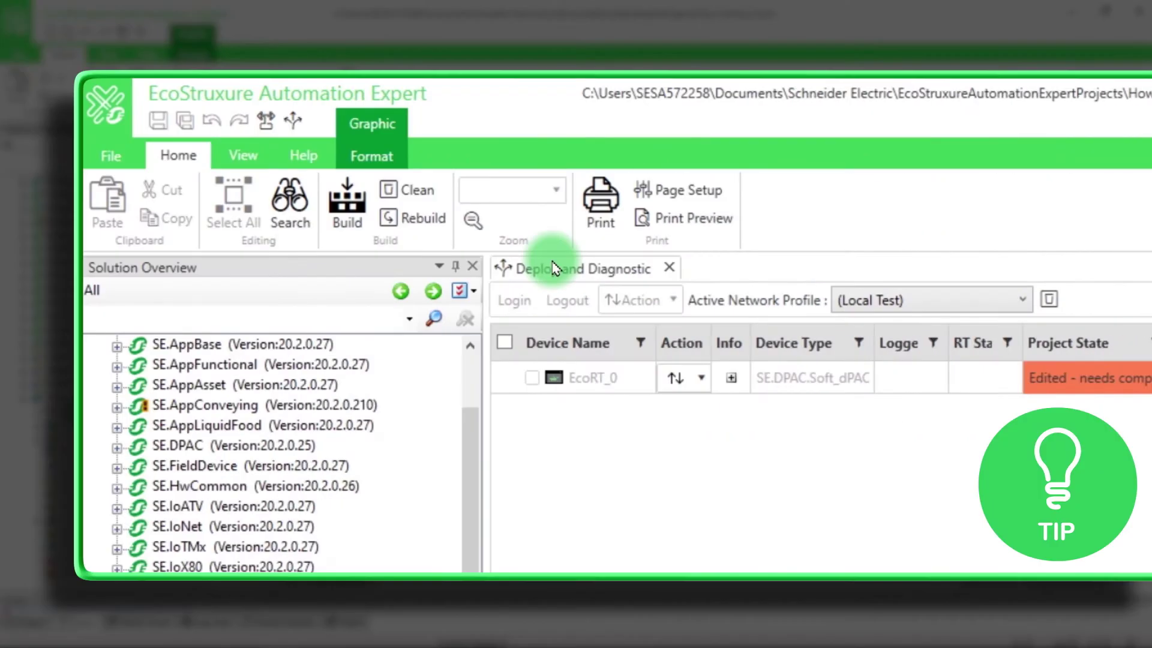
Step: Reopen the System editor and open APP1 from its Applications list
click(268, 123)
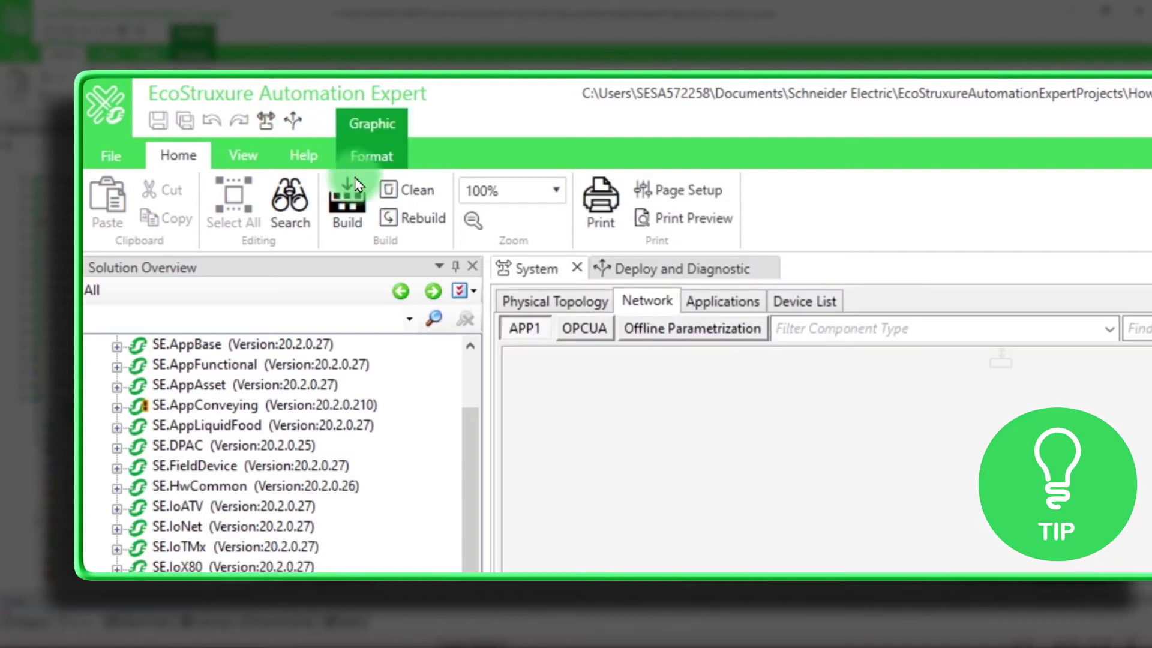
click(716, 306)
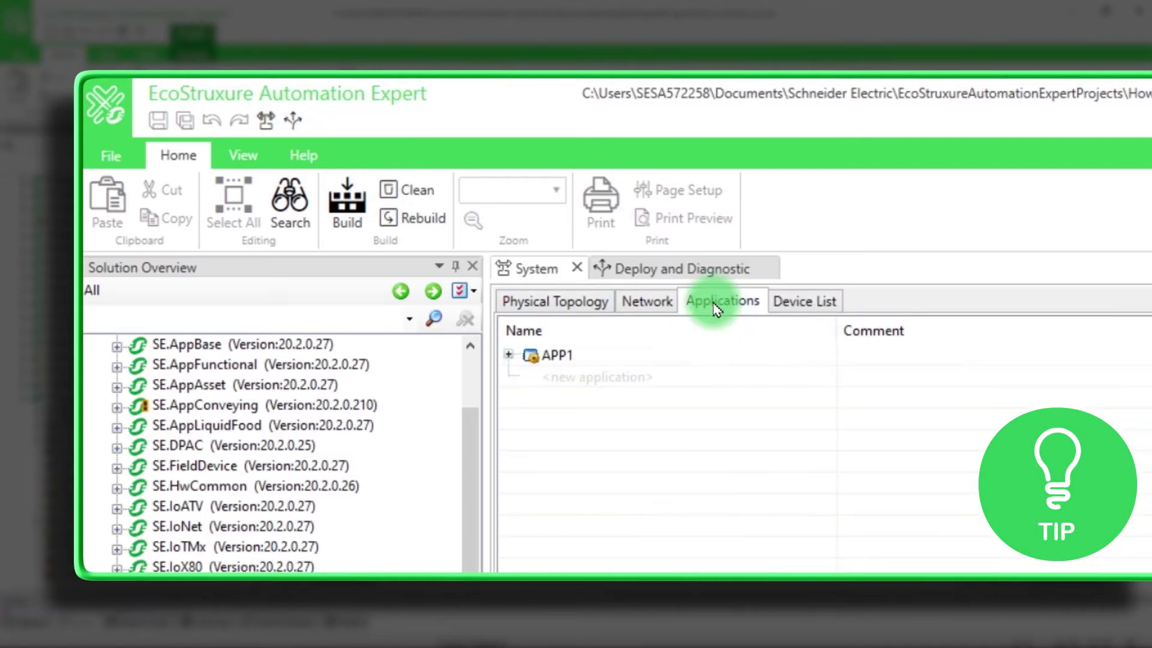
double_click(558, 355)
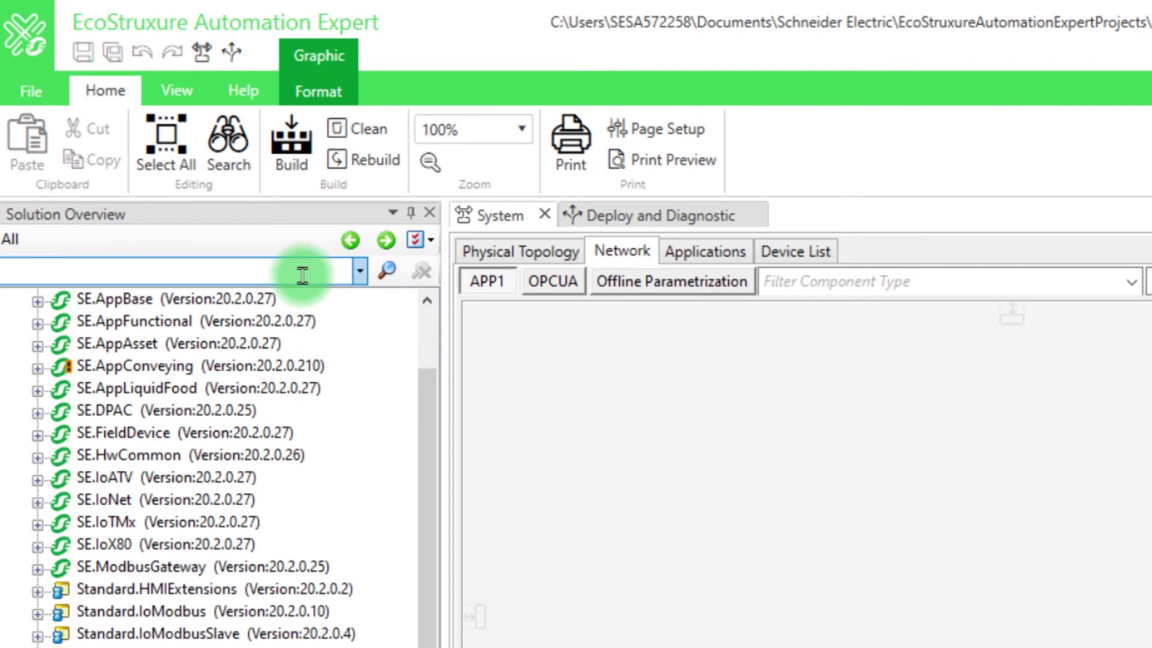
Step: Search the libraries for ADD and drop the ADD block FB1 onto the APP1 canvas
click(183, 165)
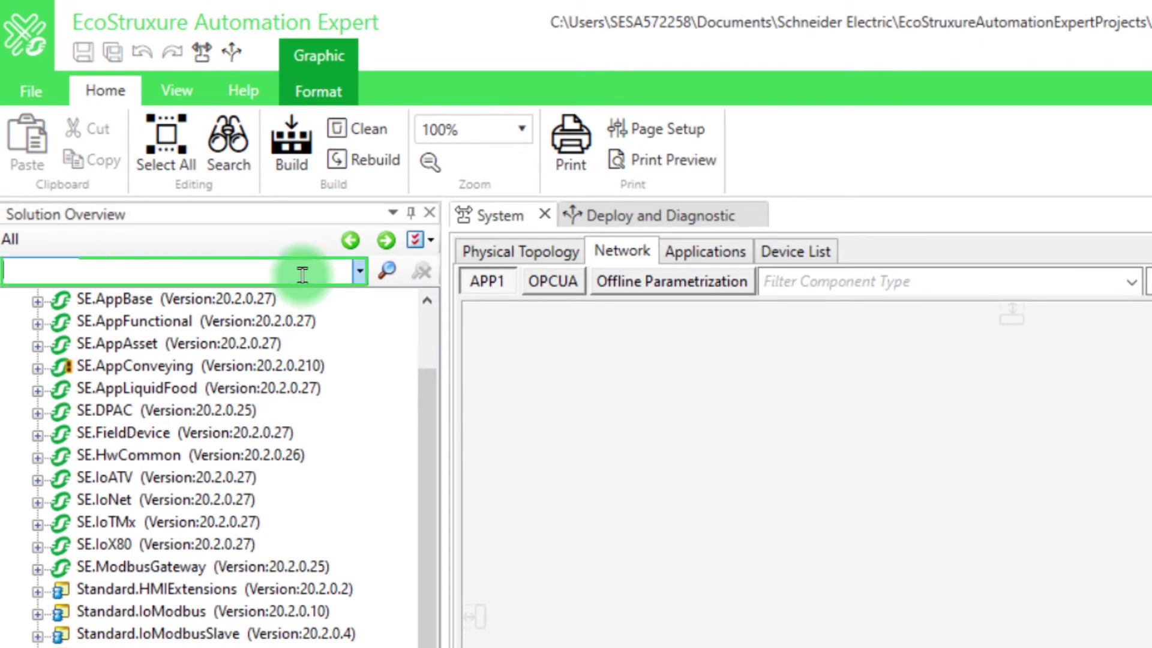
text(AD)
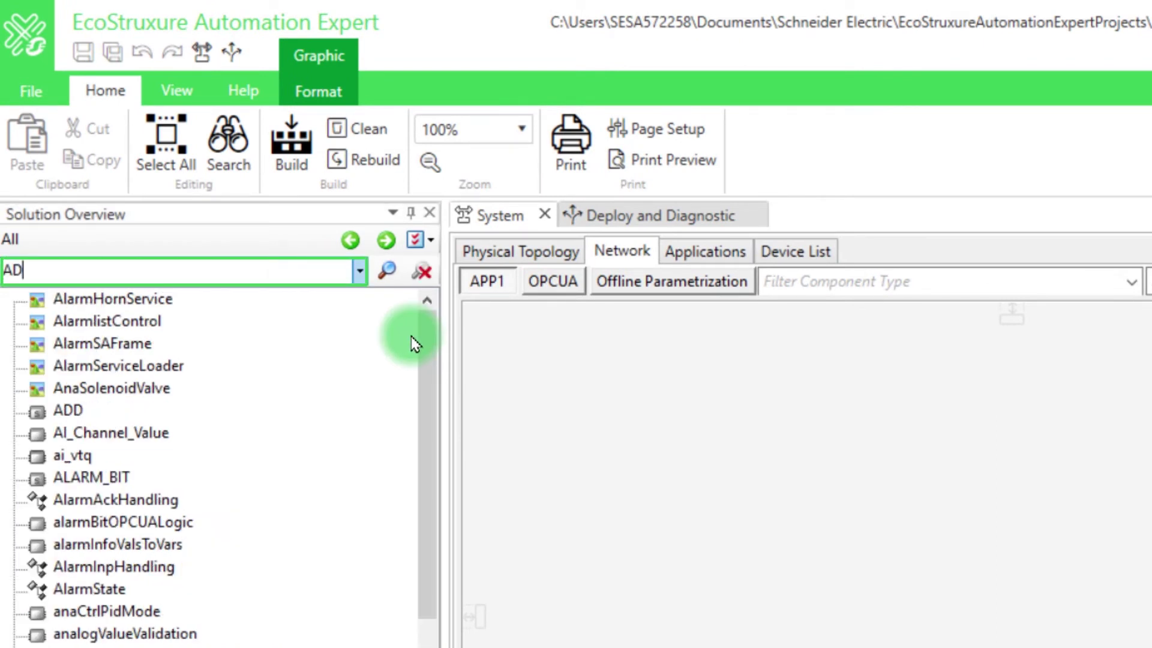
text(D)
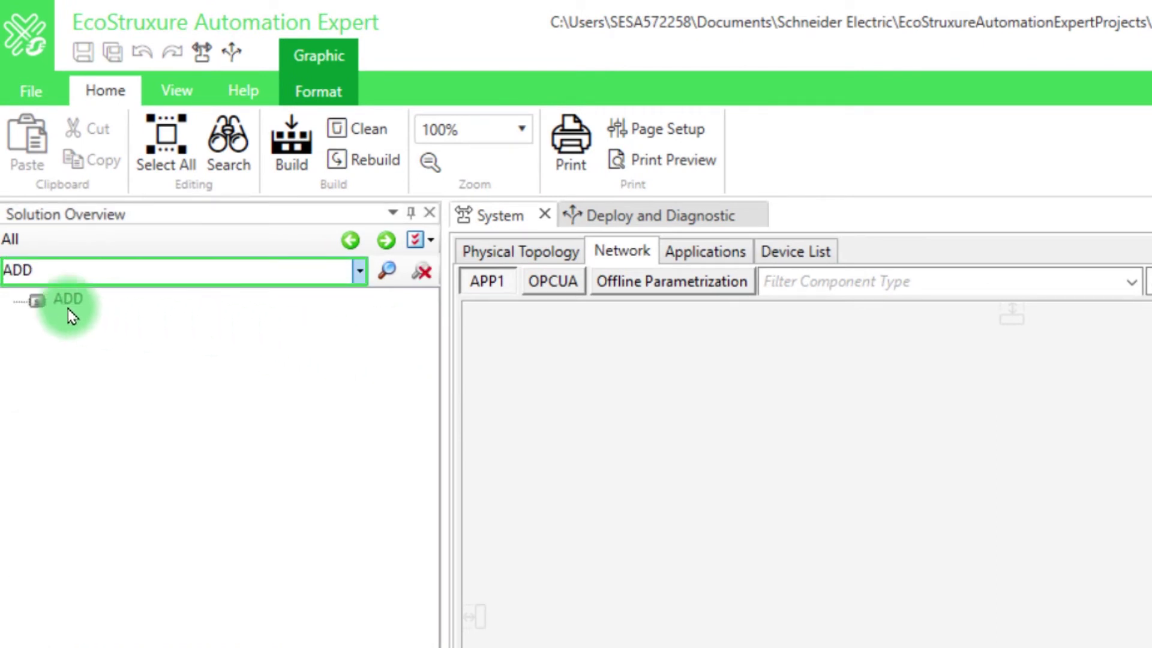
drag(67, 306, 588, 427)
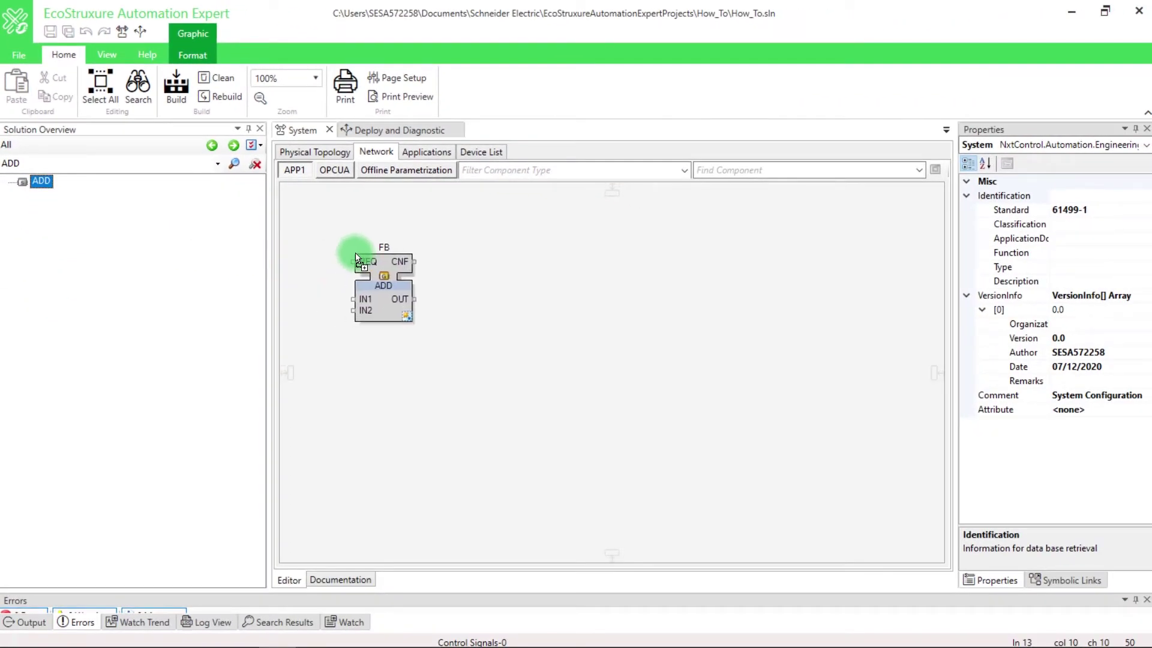
drag(356, 257, 365, 241)
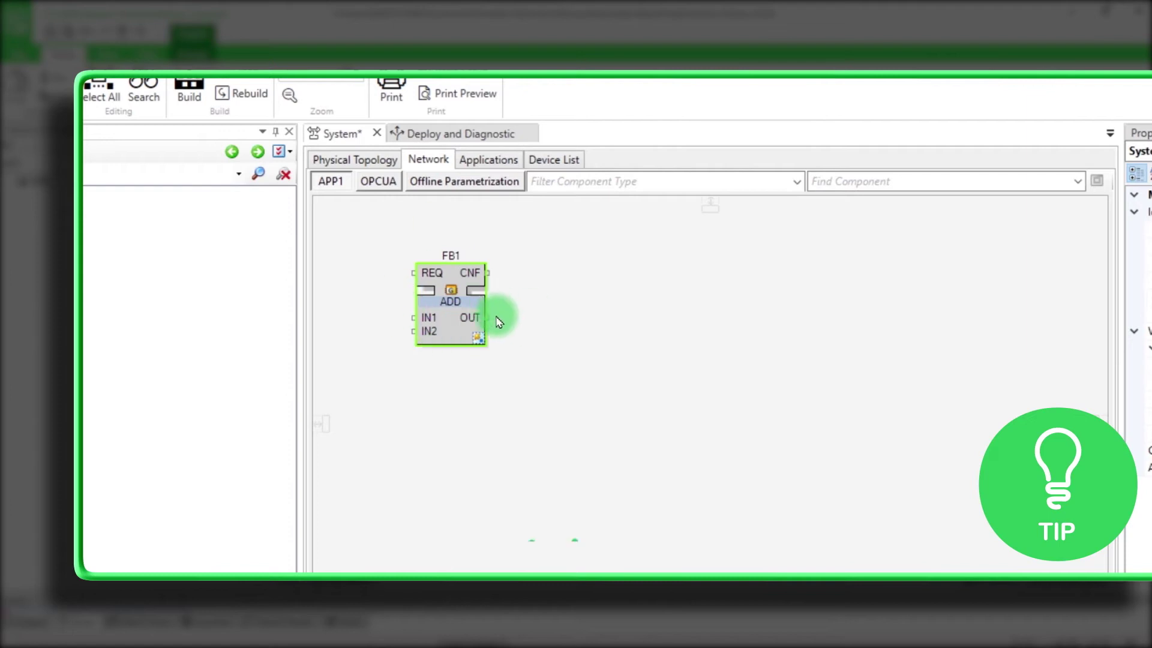
Step: Insert a second ADD block FB2 with Ctrl+W quick entry, then undo it
key(ctrl+w)
text(add)
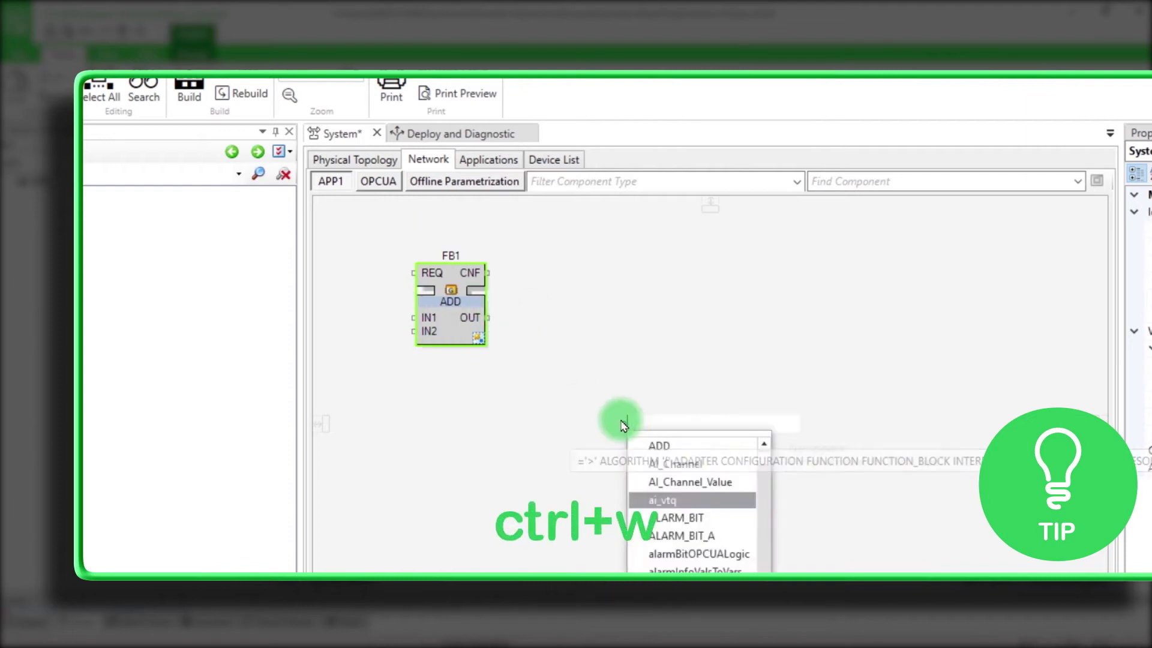
click(683, 445)
key(Return)
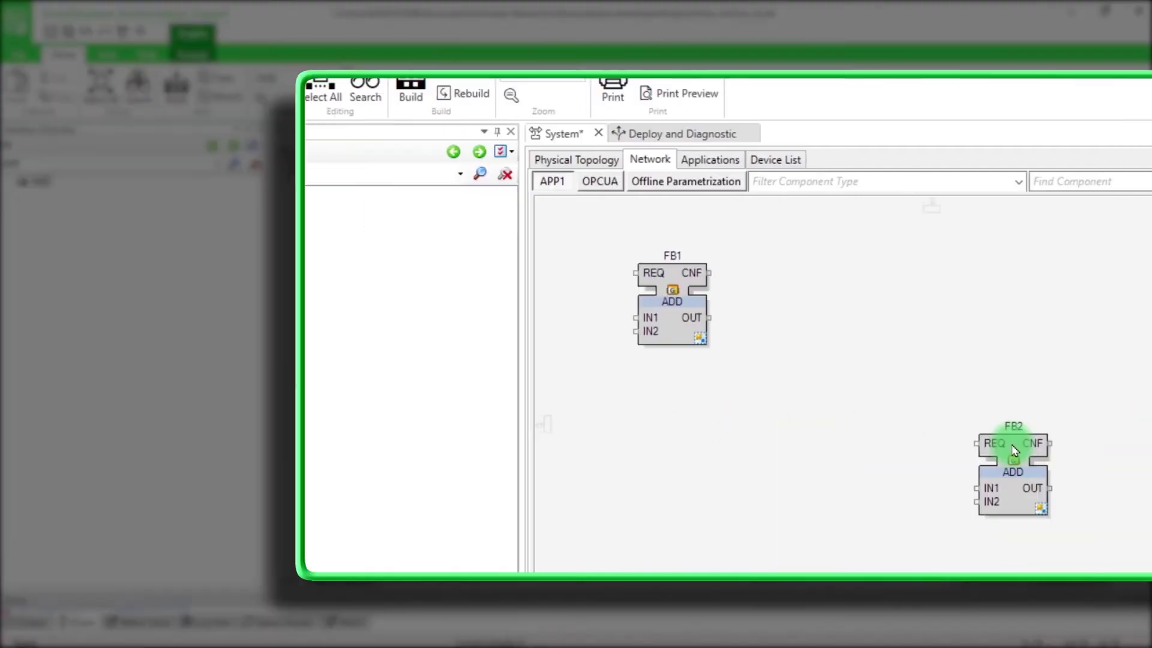
key(ctrl+z)
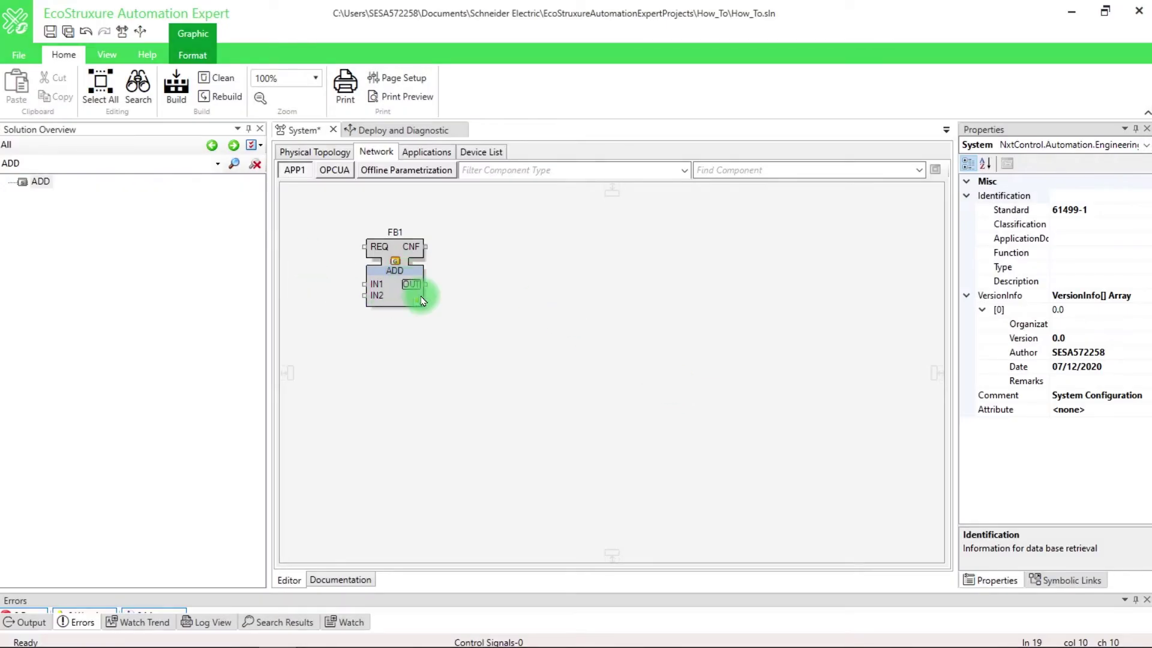
Step: Stretch FB1 downward to reveal inputs IN1 to IN6
mouse_move(420, 305)
mouse_down()
mouse_move(420, 375)
mouse_move(422, 336)
mouse_move(420, 352)
mouse_up()
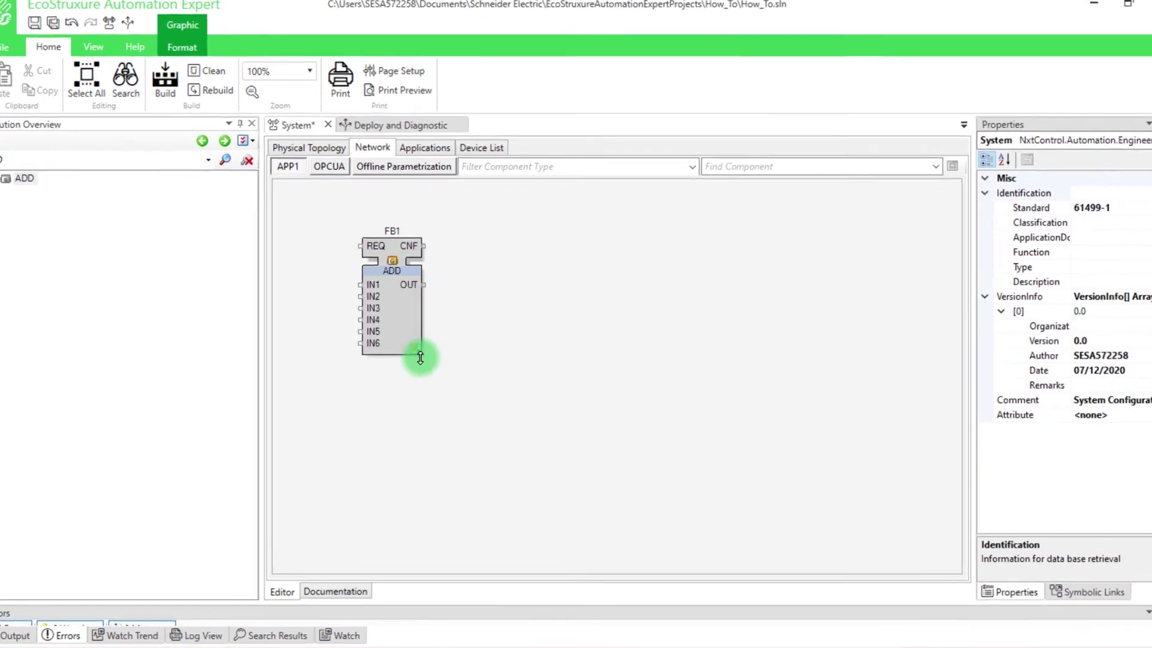
click(419, 346)
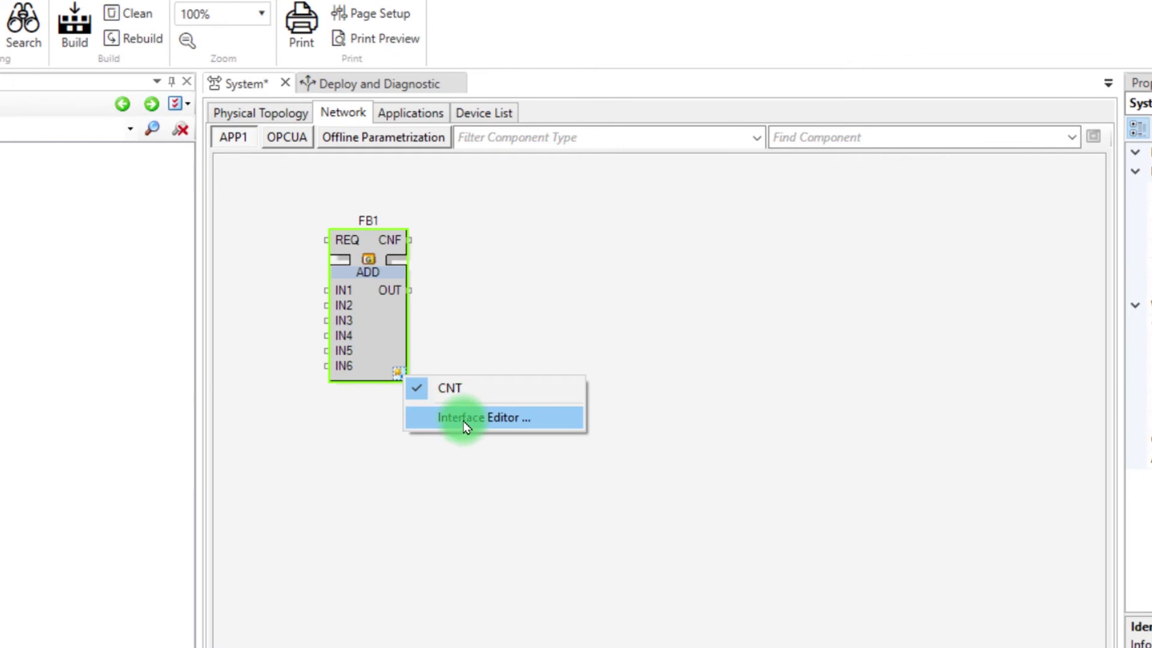
click(463, 419)
Step: In the Generic Interface Editor, set FB1's input count to 4 with LREAL type
drag(602, 279, 642, 282)
click(646, 284)
text(4)
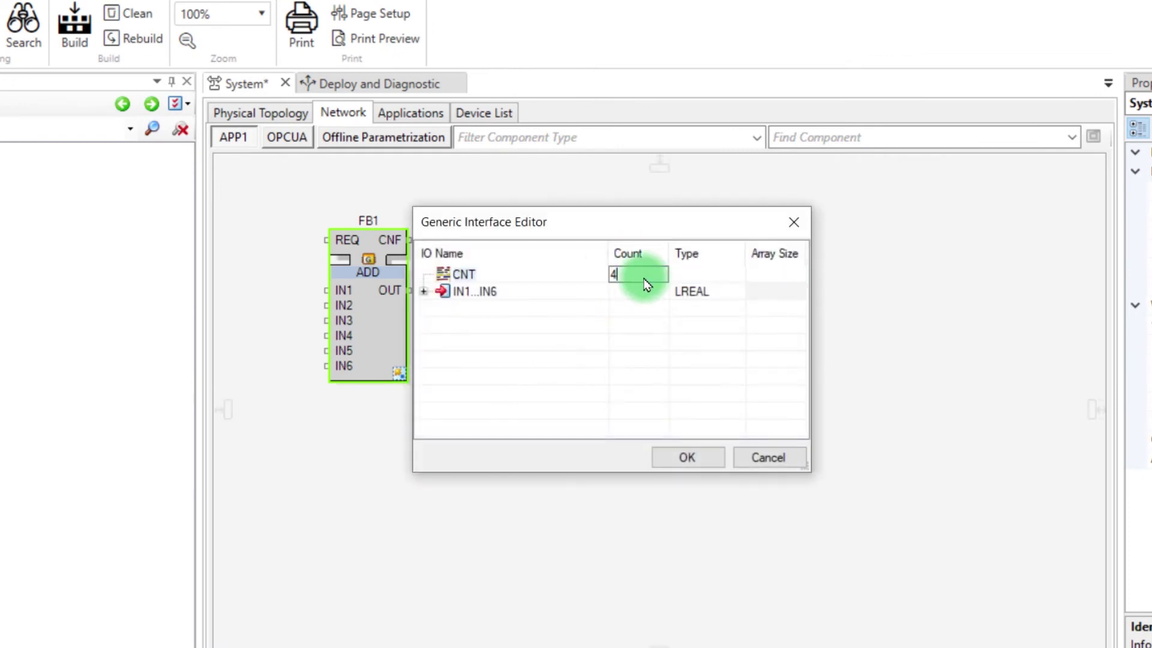
click(724, 293)
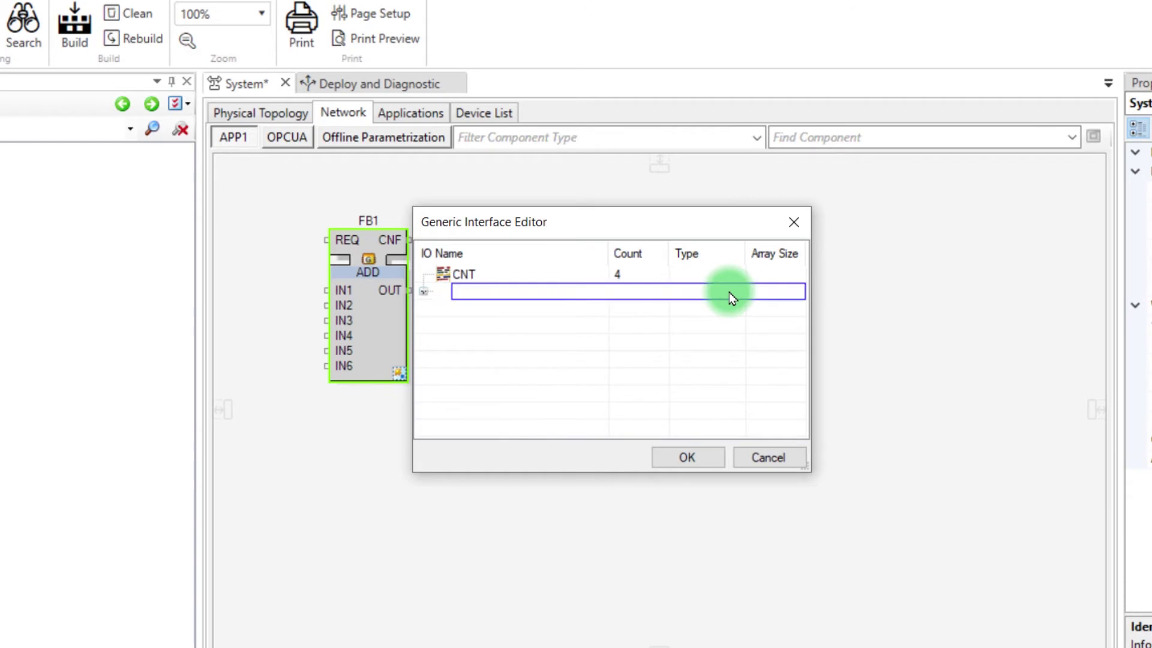
click(740, 292)
click(739, 293)
mouse_move(735, 313)
mouse_down()
mouse_move(739, 354)
mouse_move(734, 322)
mouse_up()
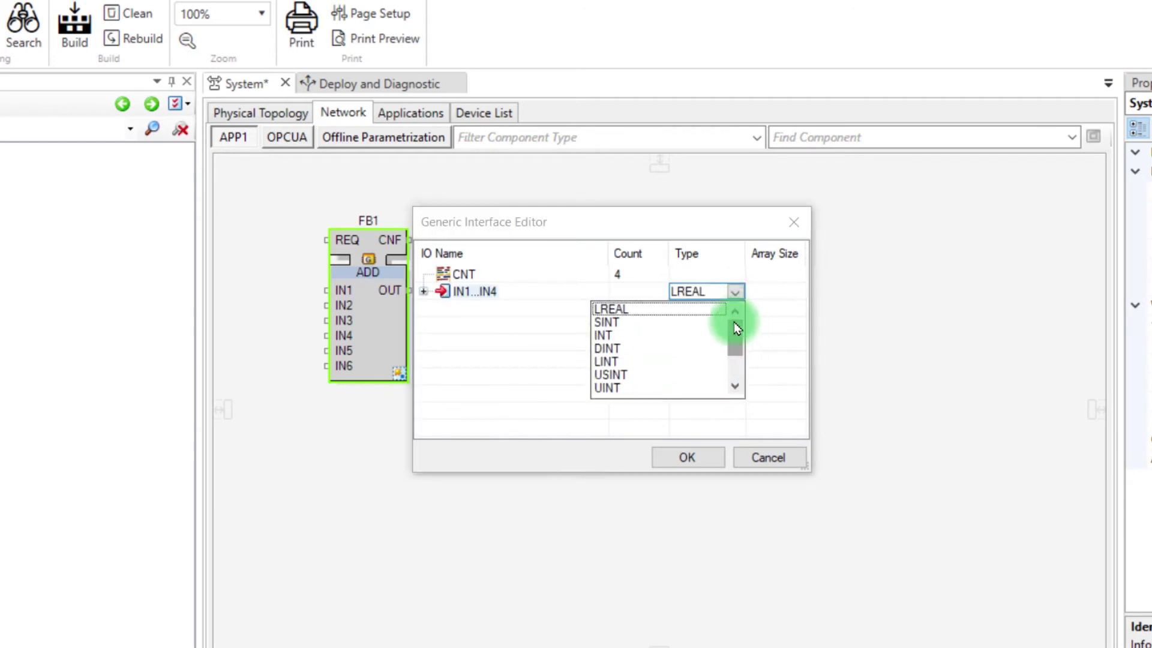
click(685, 456)
Step: Apply the four-input interface and attach constants 1 to IN1 and 2 to IN2
click(685, 456)
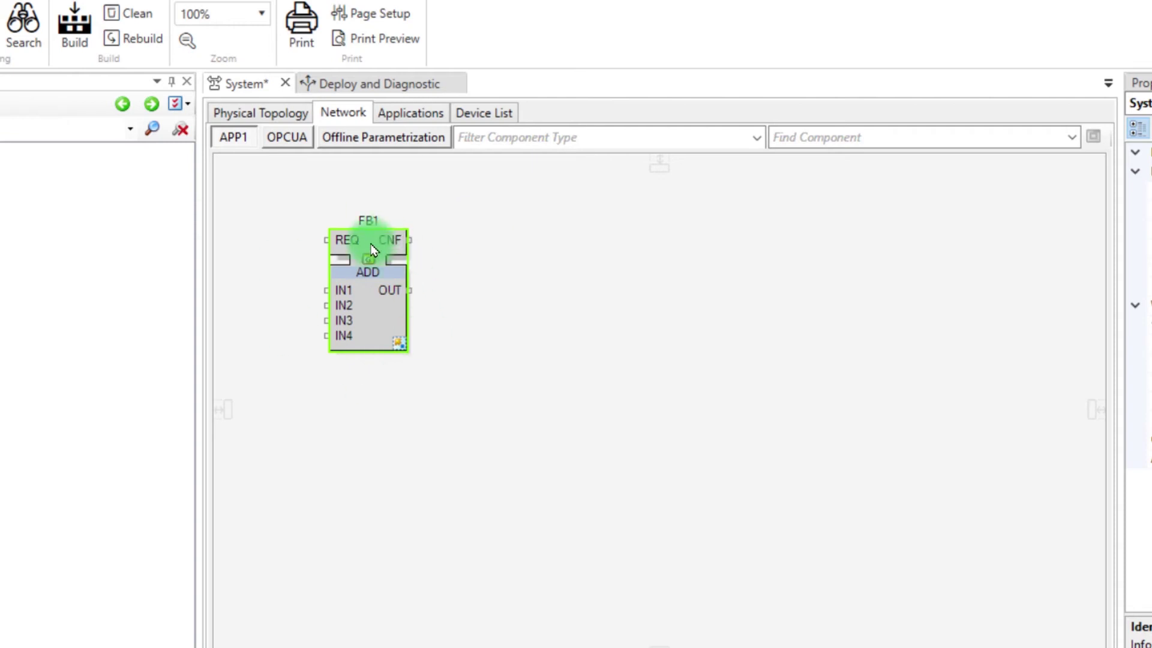
right_click(342, 292)
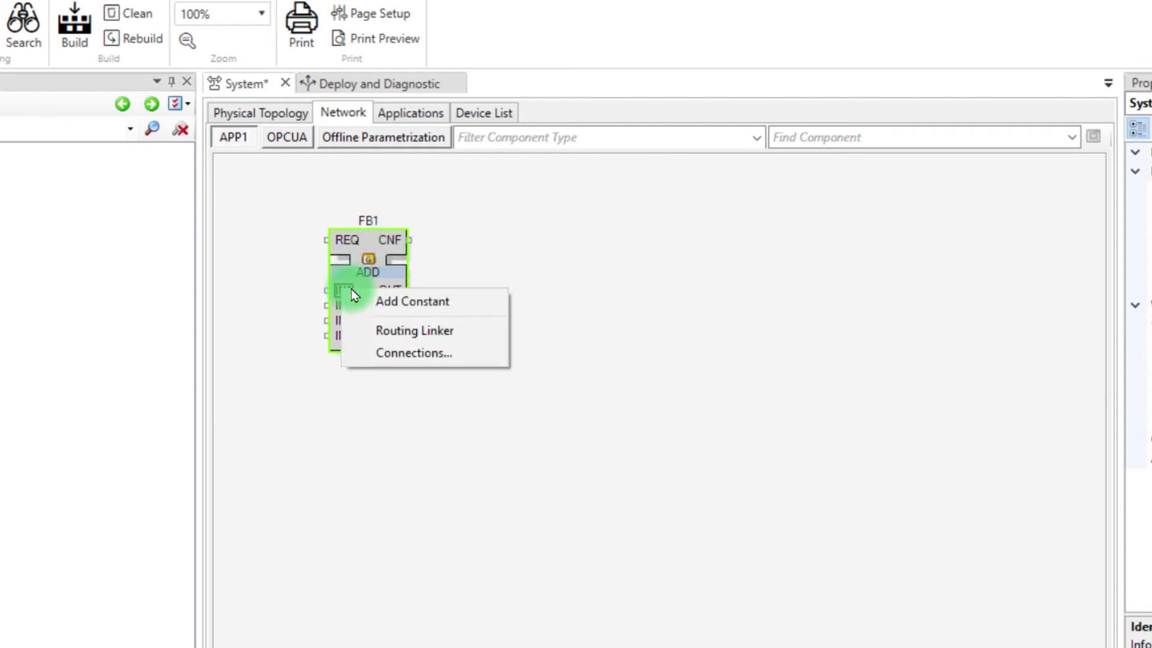
click(419, 300)
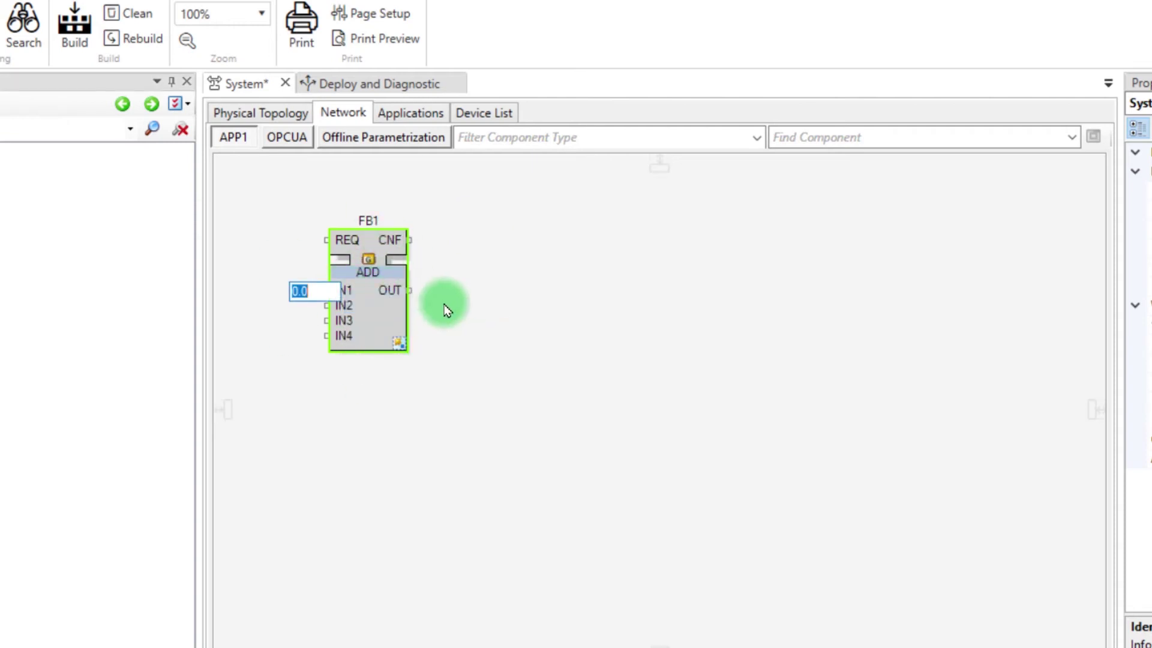
text(1)
key(Return)
right_click(342, 306)
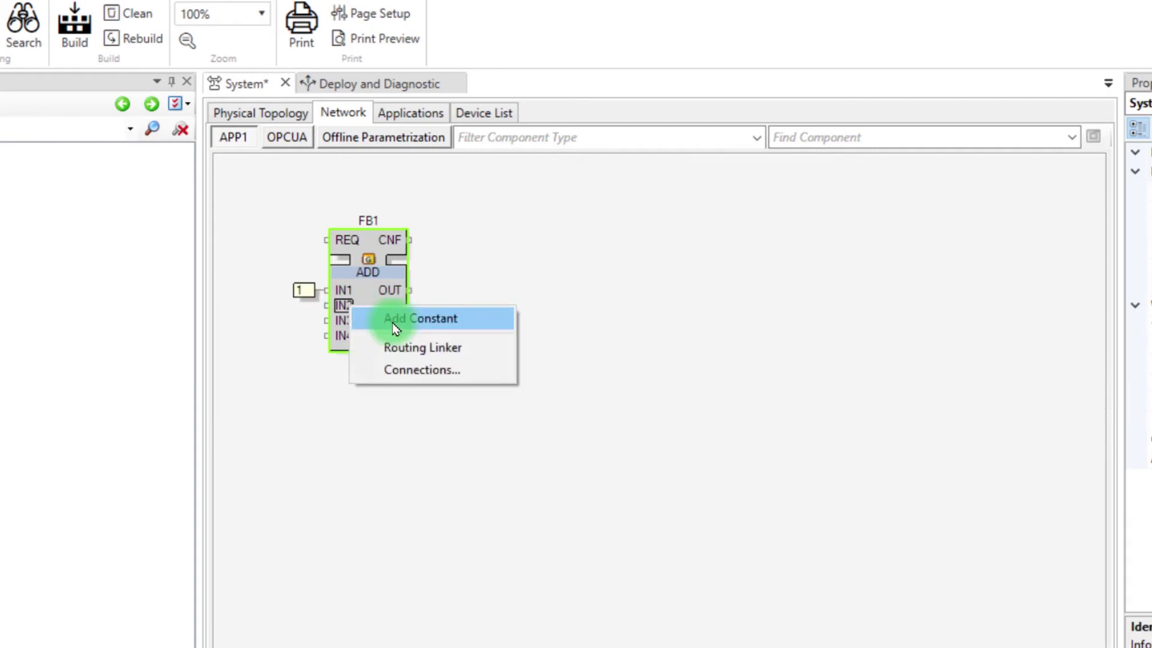
click(396, 318)
text(2)
key(Return)
Step: Attach constants 2.5 to IN3 and 10 to IN4
right_click(341, 323)
click(387, 342)
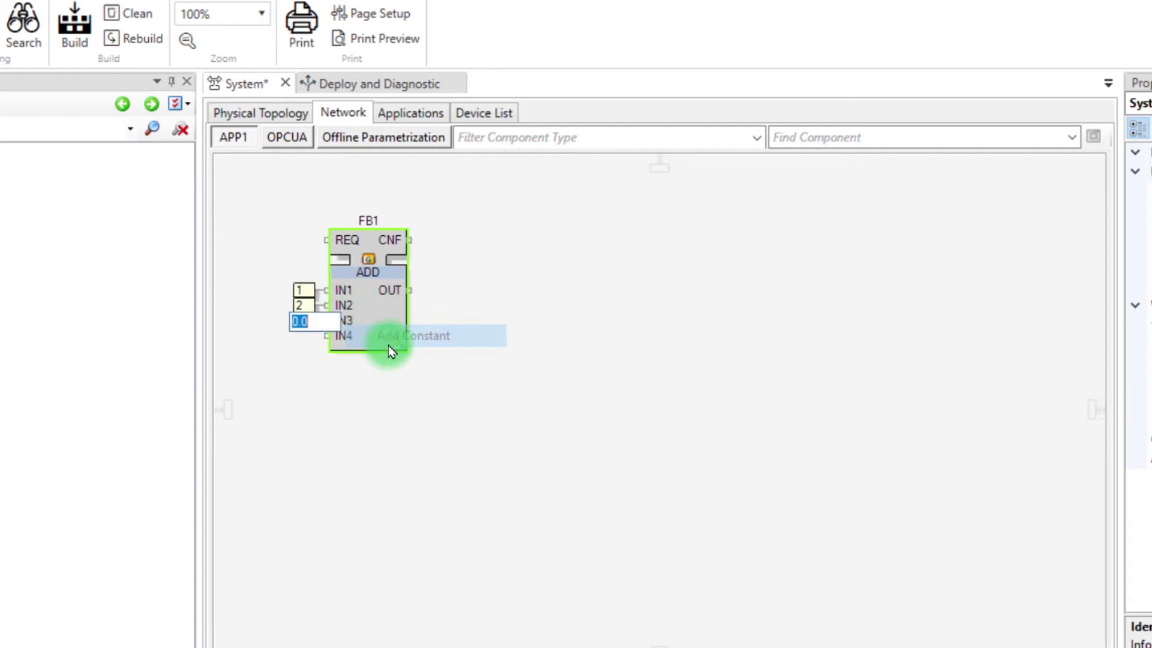
text(2.5)
key(Return)
right_click(340, 339)
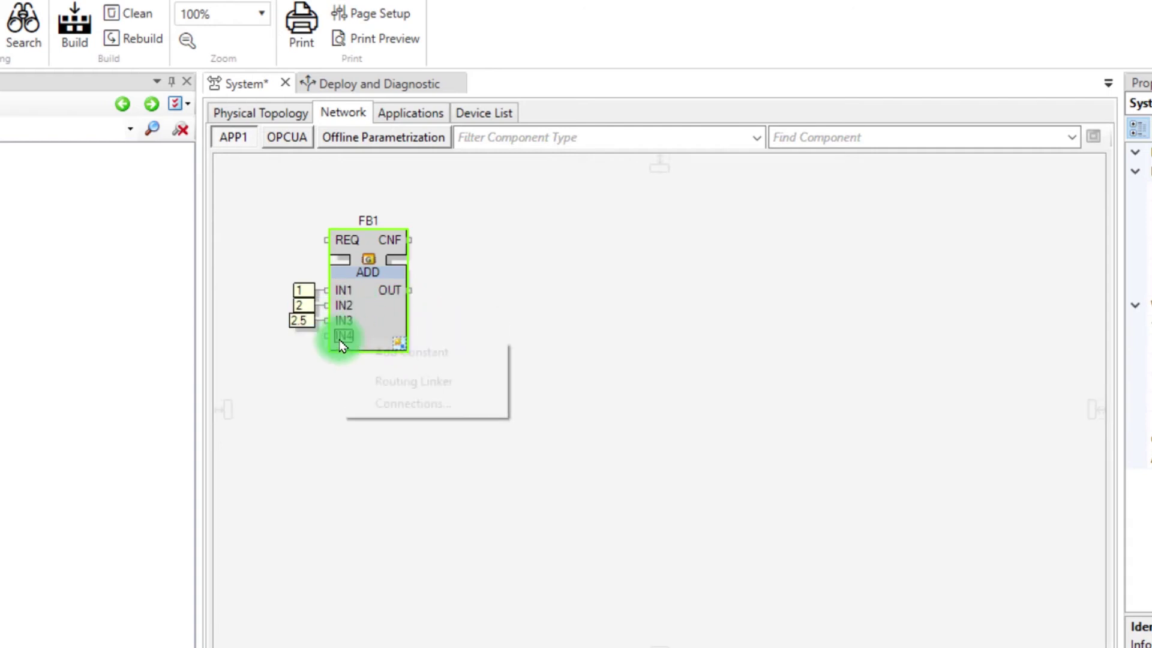
click(407, 355)
text(10)
key(Return)
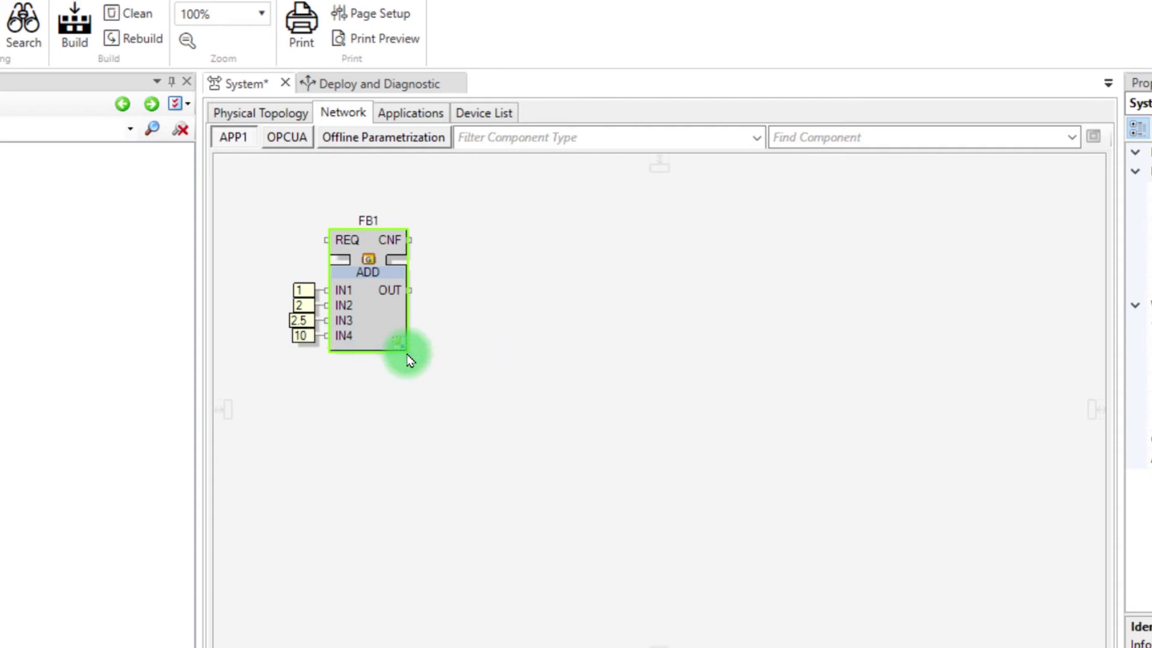
right_click(382, 301)
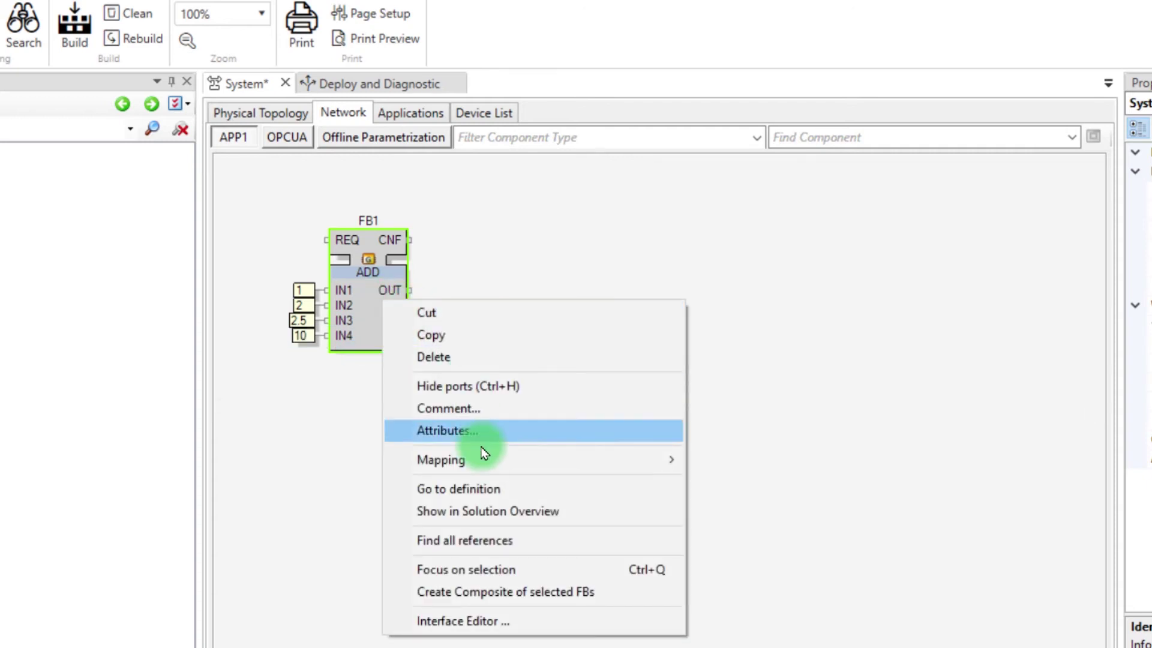
Step: Map FB1 through Mapping > EcoRT_0.RES0, then save from the quick access toolbar
mouse_move(480, 461)
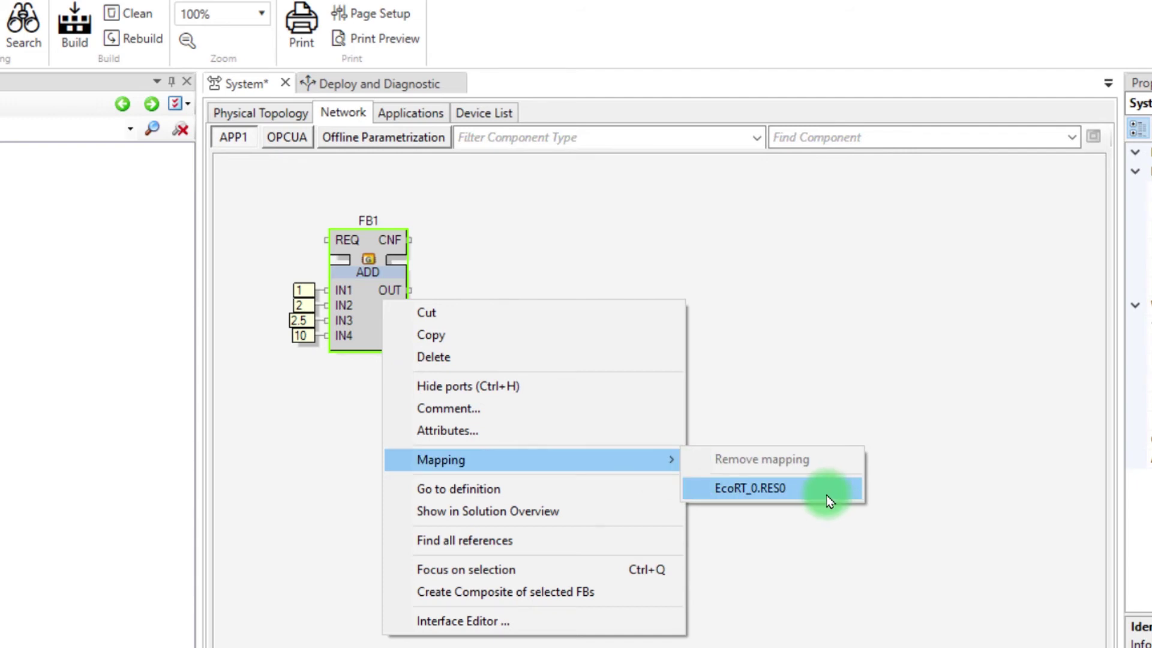
click(829, 501)
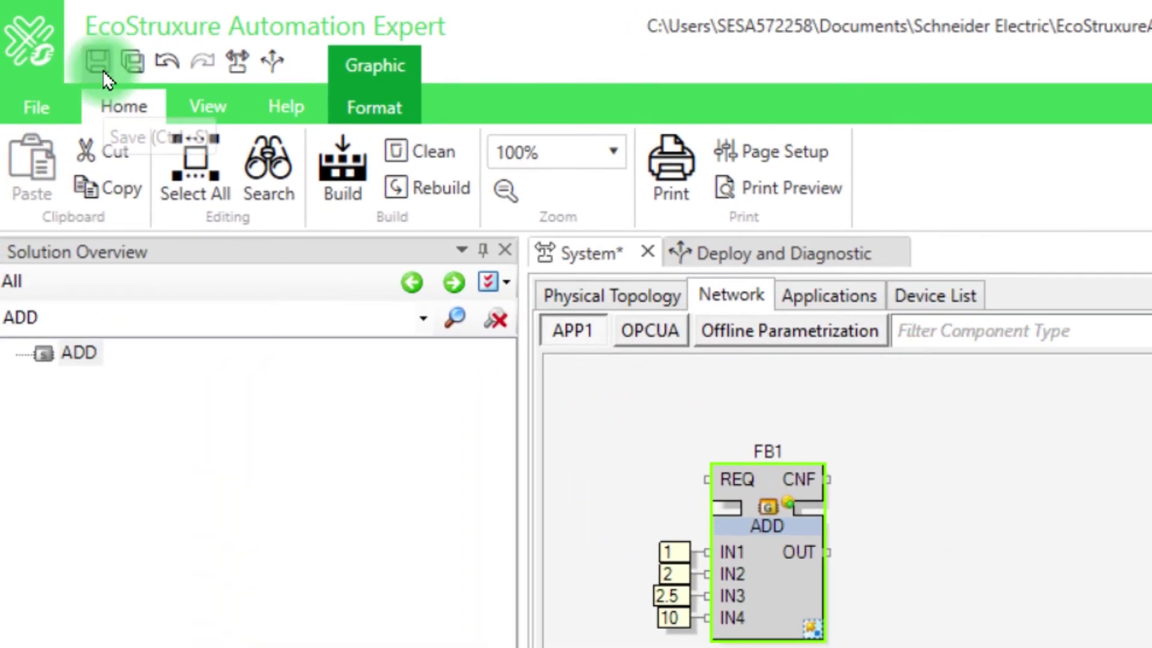
click(102, 70)
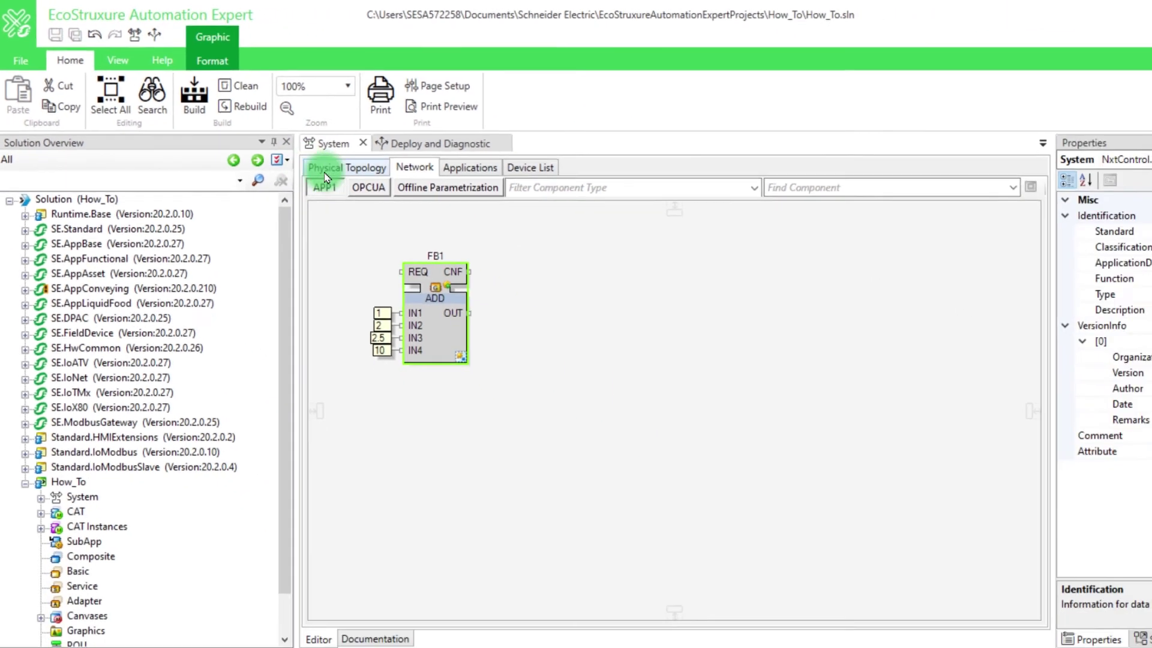
Step: Switch to the Deploy and Diagnostic view and check EcoRT_0's available network profiles
click(795, 262)
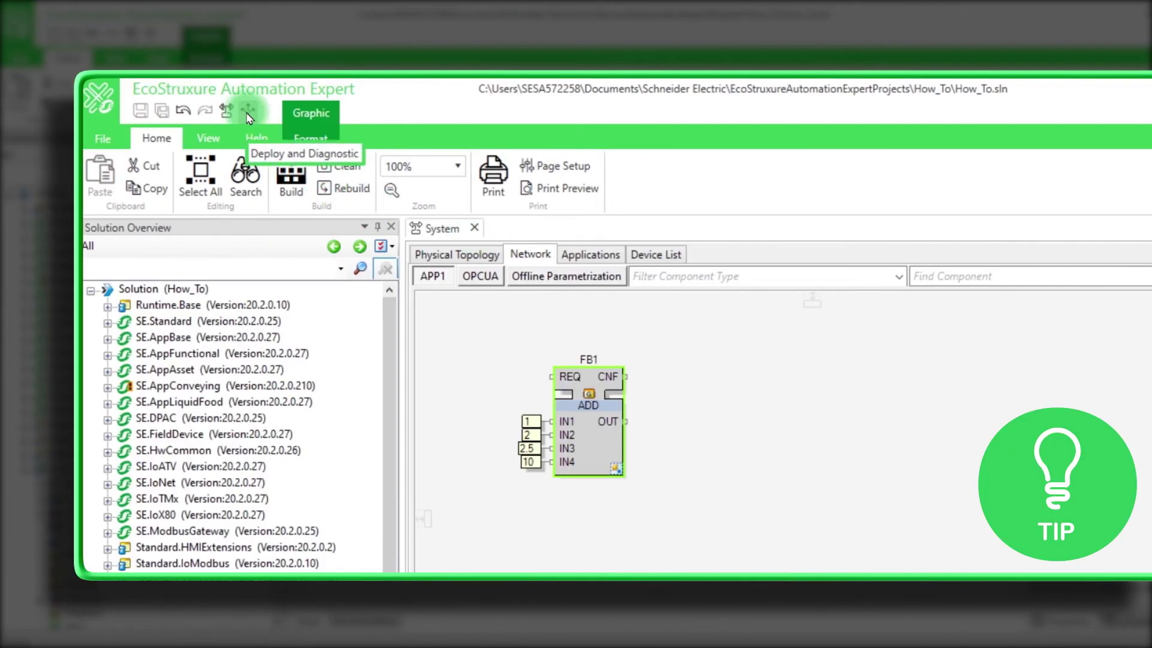
click(248, 112)
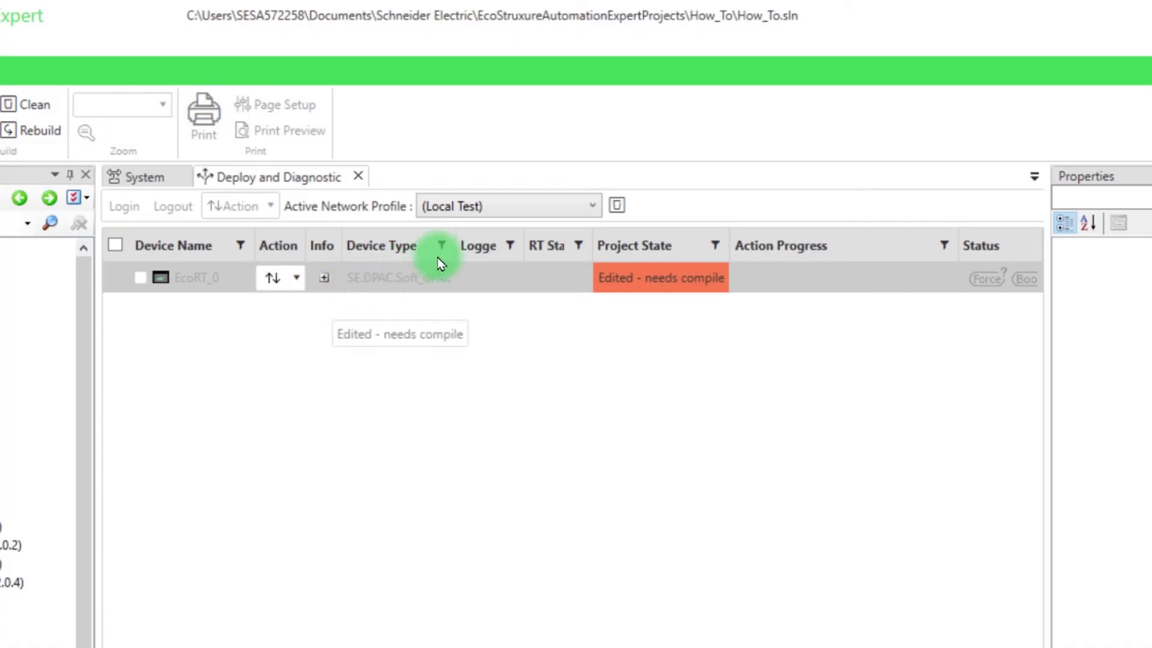
click(520, 213)
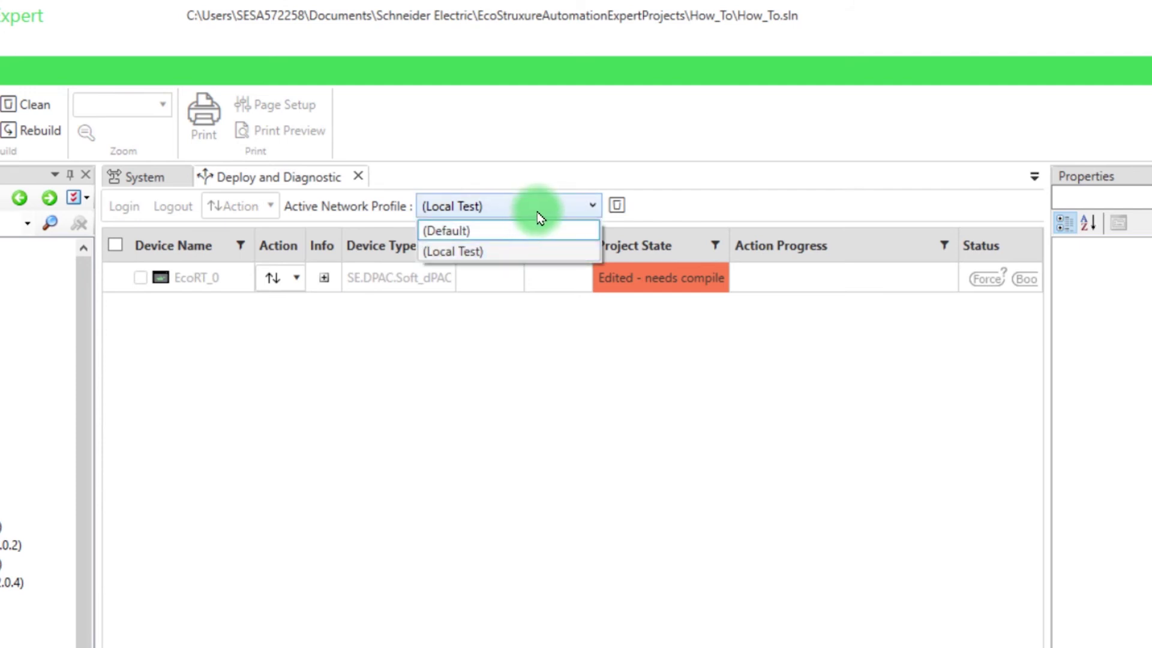
Step: Keep the Local Test network profile and compile EcoRT_0 from its Action menu
click(520, 207)
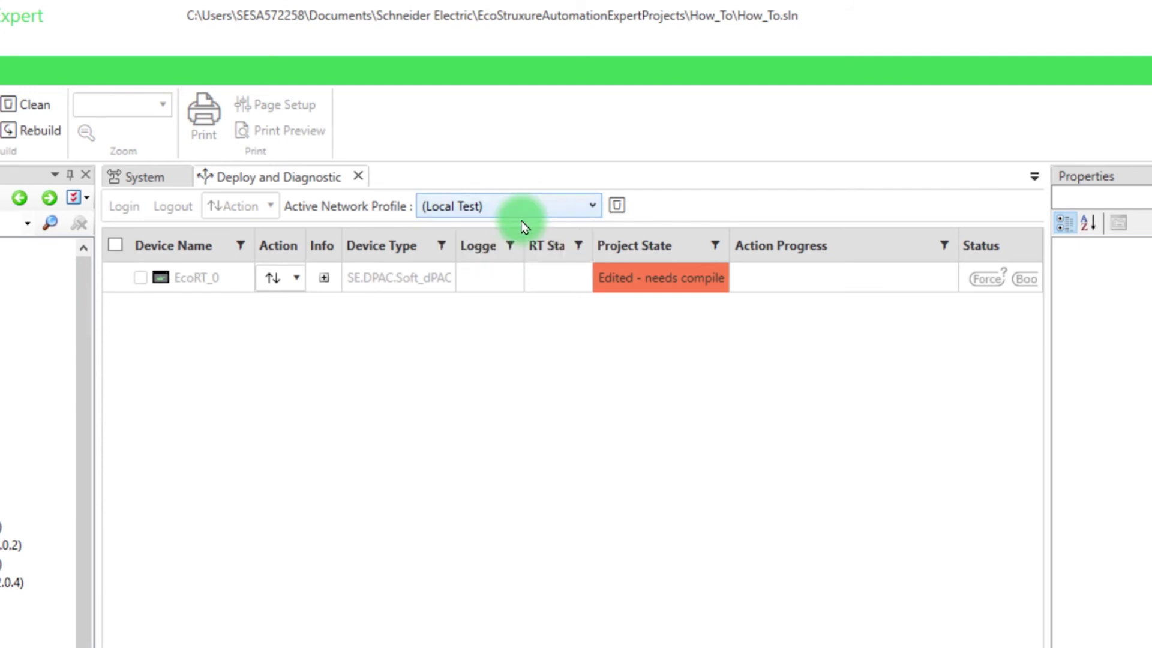
click(291, 281)
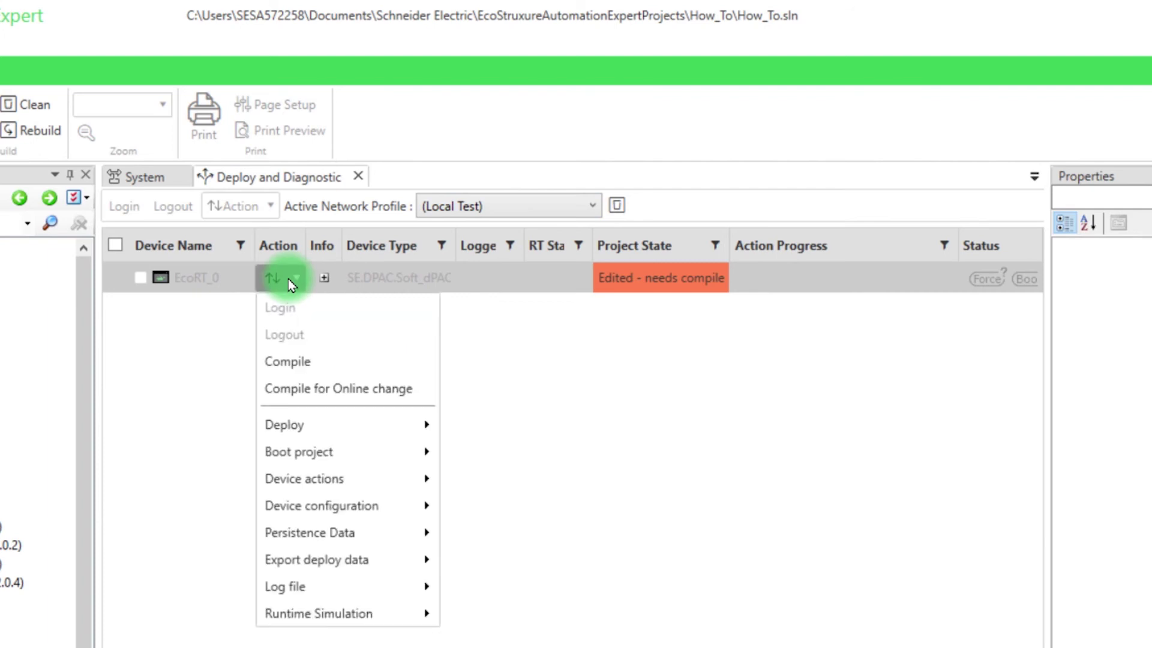
click(395, 372)
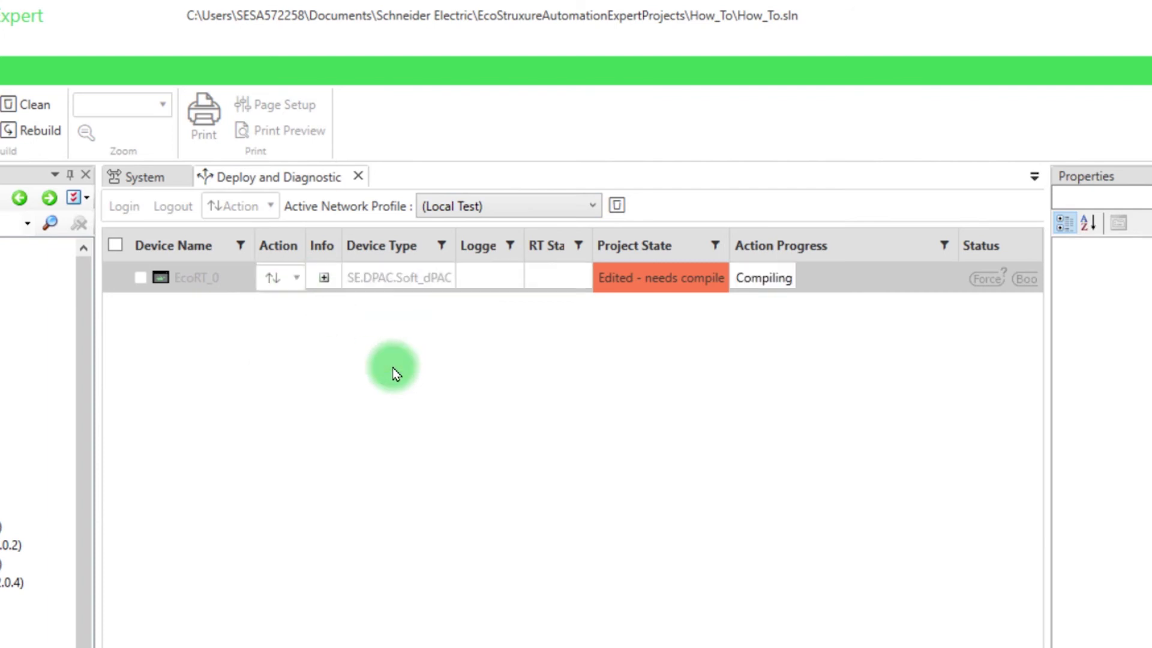
click(291, 281)
Step: Start the runtime simulation and log in to the EcoRT_0 device
mouse_move(363, 615)
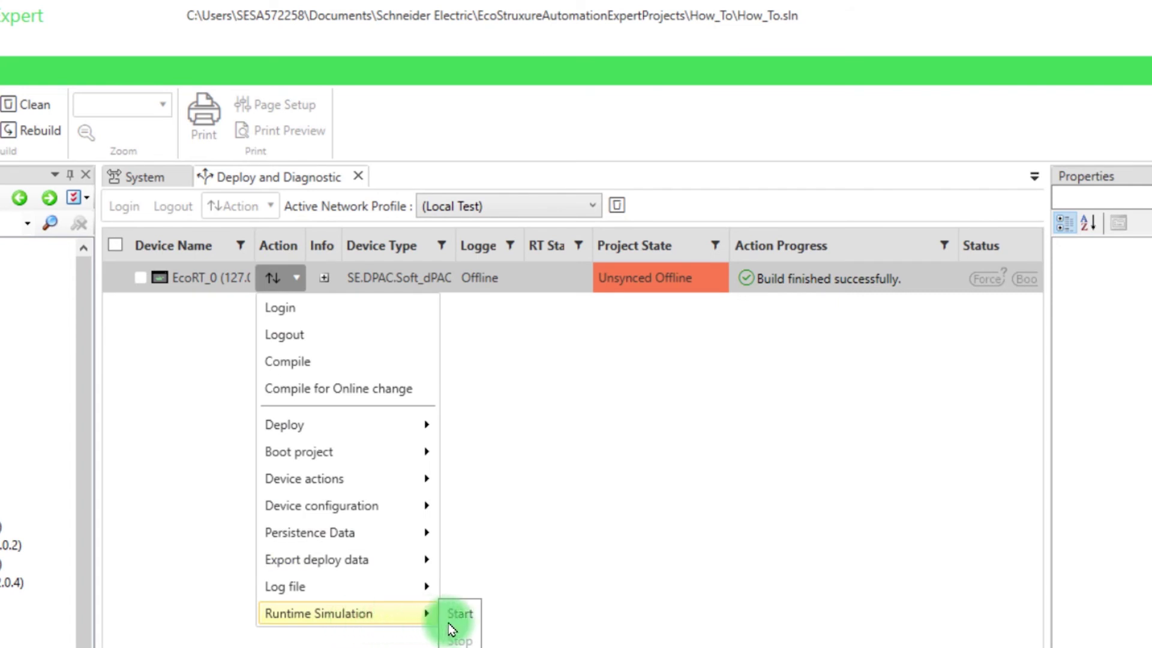
click(472, 622)
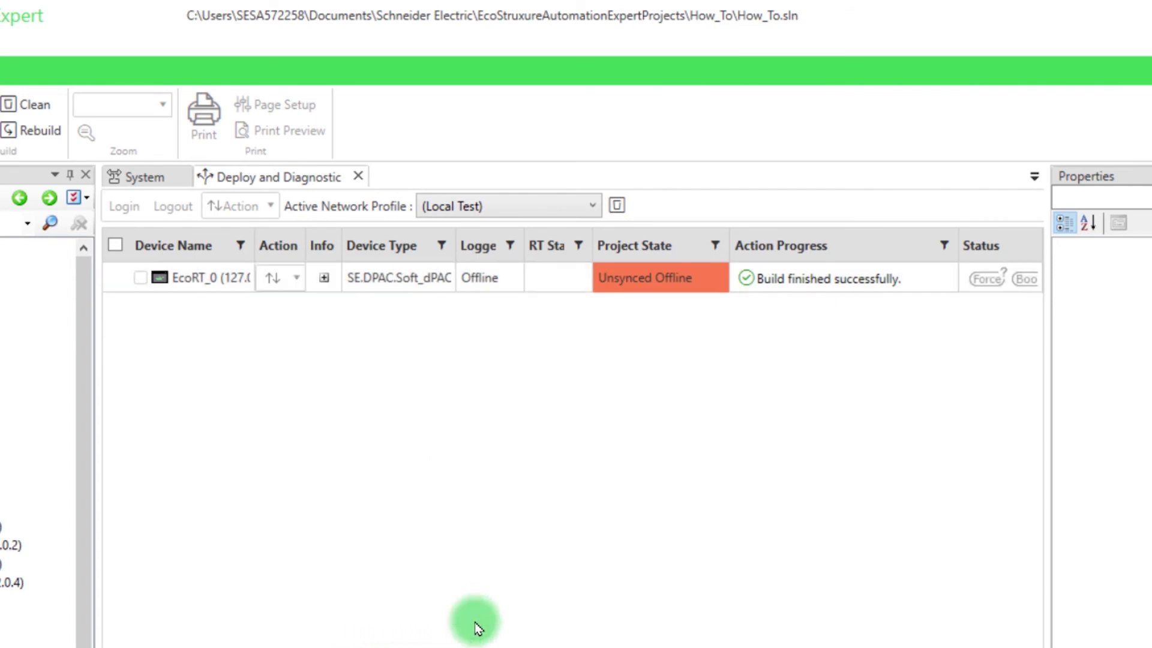
click(291, 281)
click(363, 314)
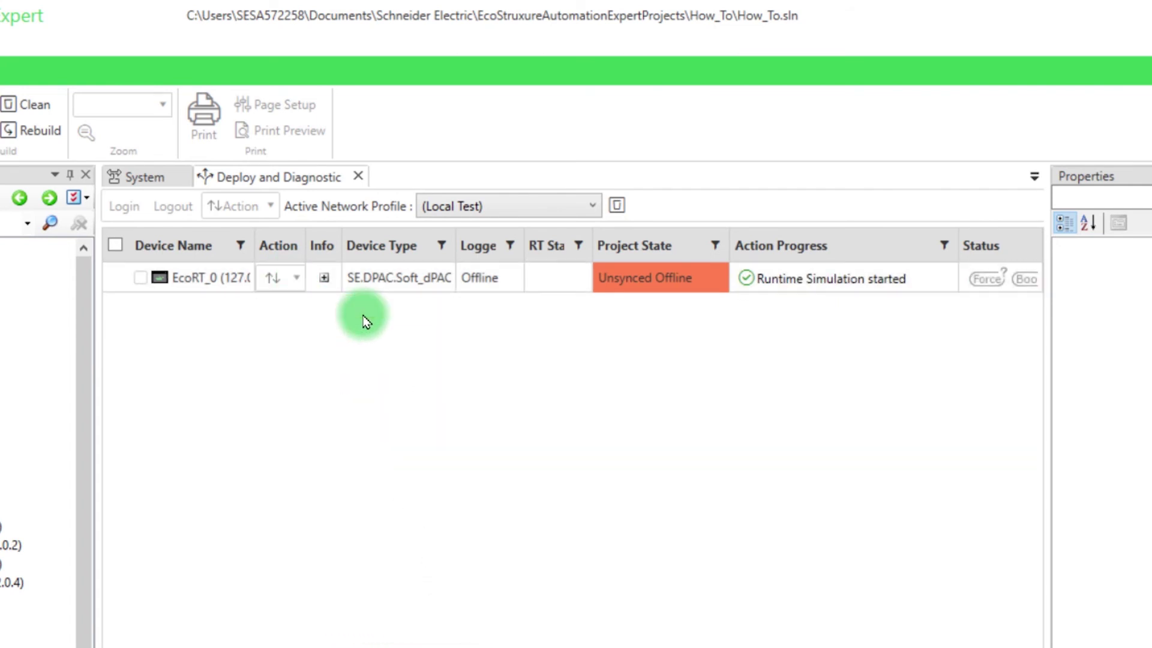
Step: Deploy the project to EcoRT_0, run it, and return to the System editor
click(294, 290)
mouse_move(360, 426)
click(528, 426)
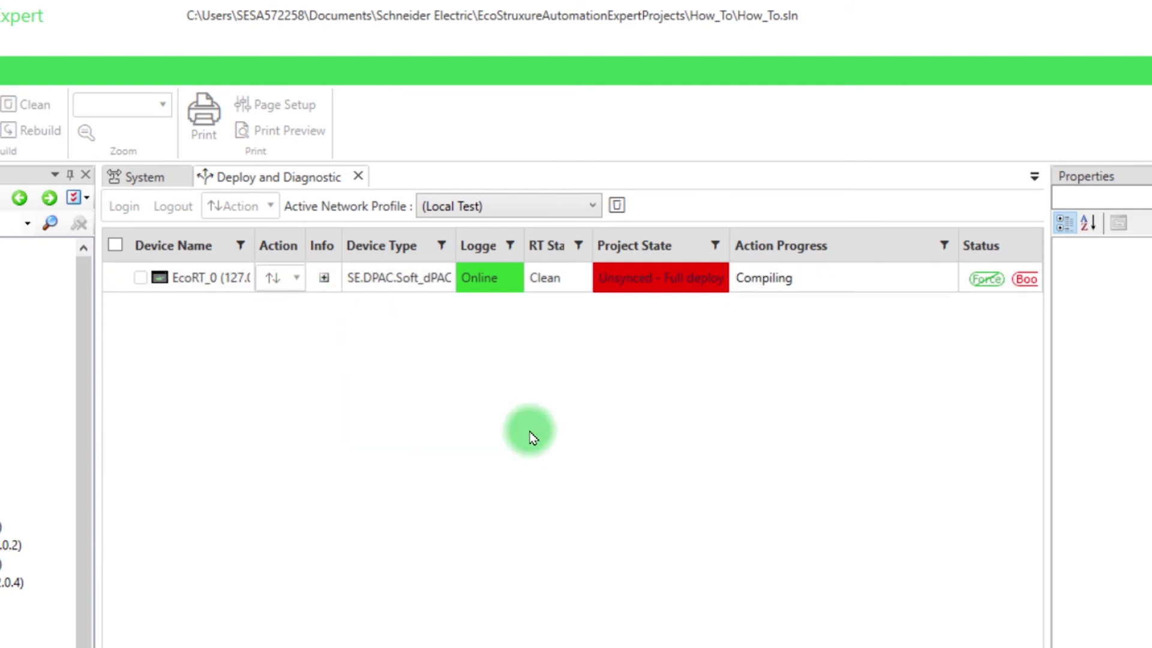
click(297, 279)
mouse_move(352, 483)
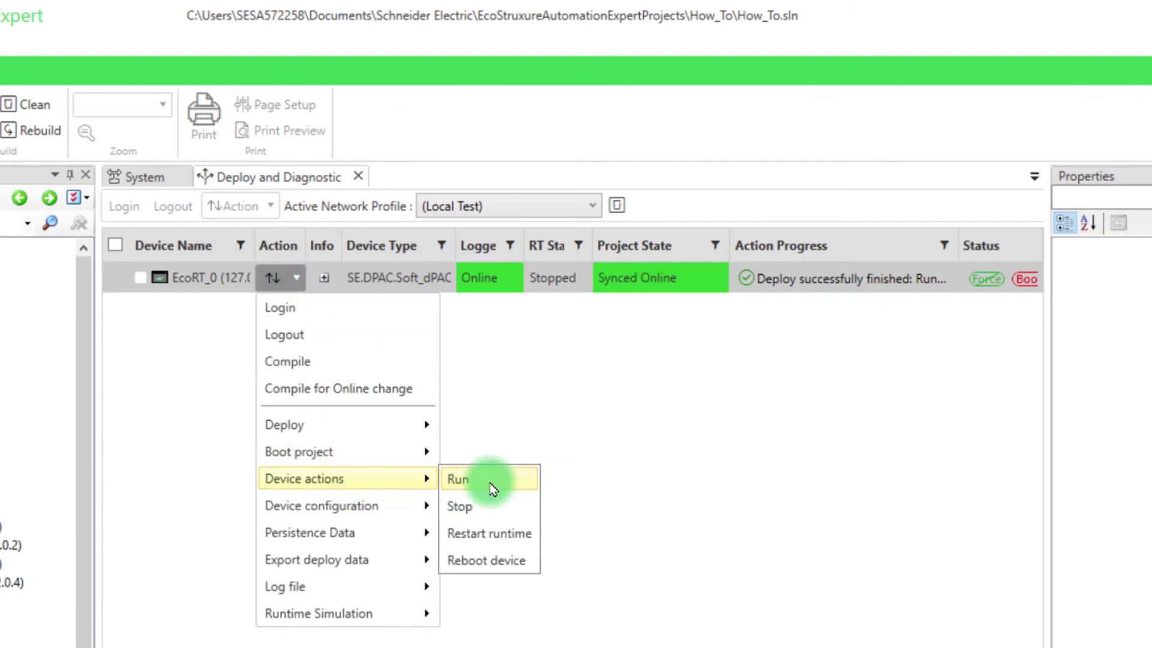
click(504, 491)
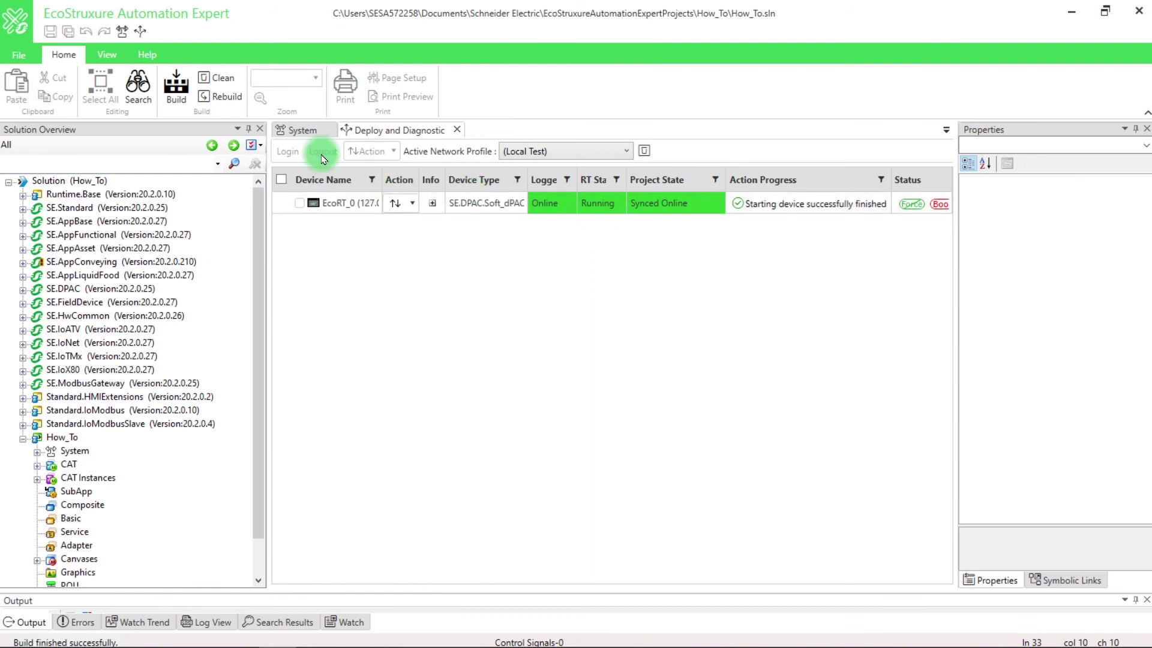
click(304, 136)
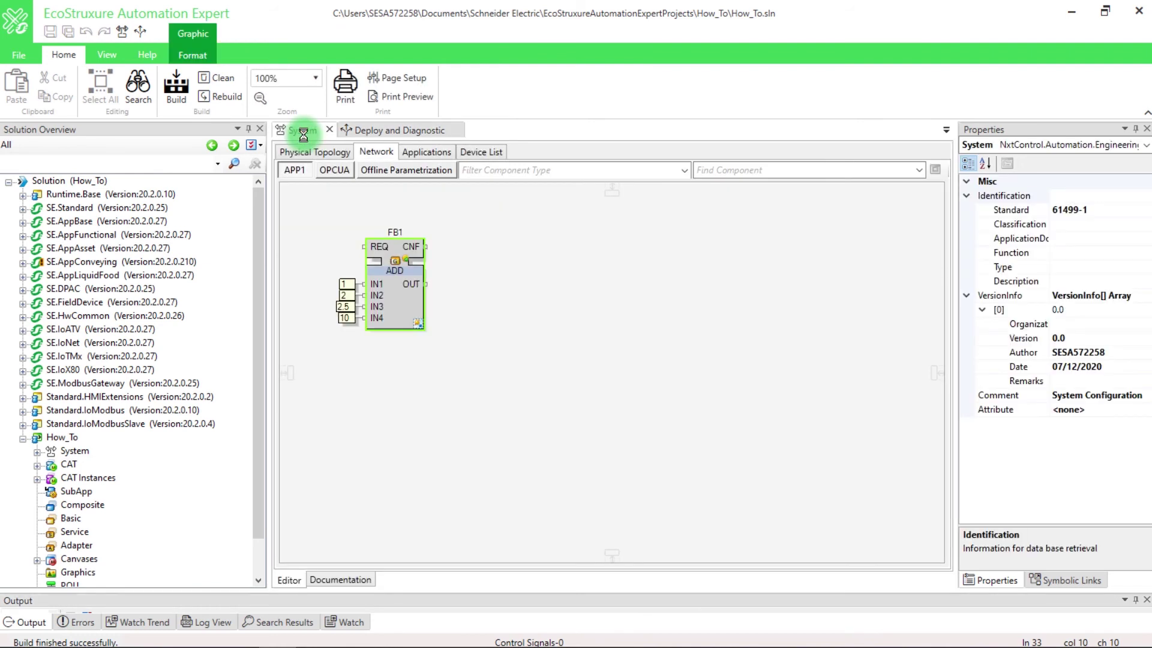
Step: Add a live watch to the FB1 block so its ports show values
right_click(401, 304)
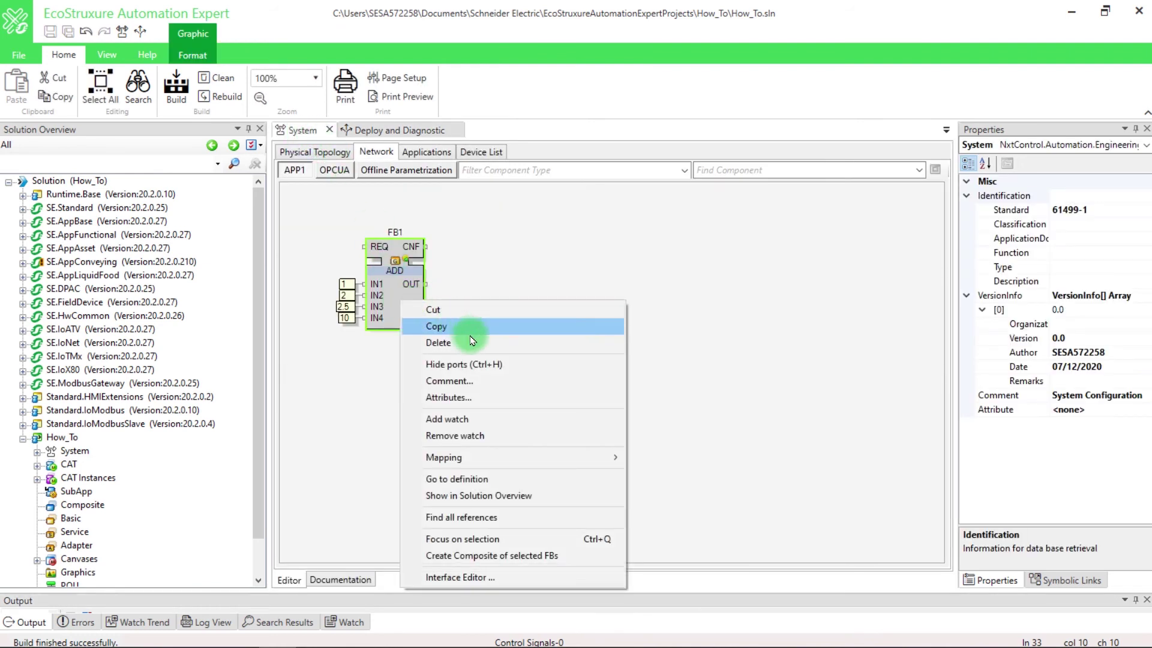
click(540, 419)
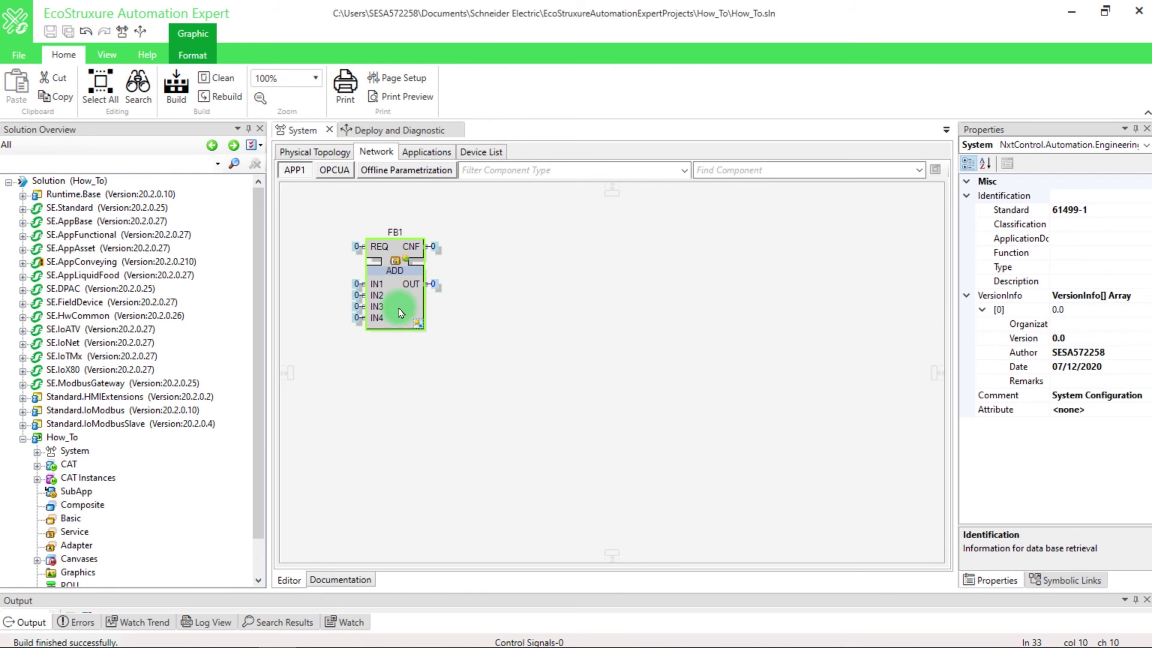
right_click(378, 251)
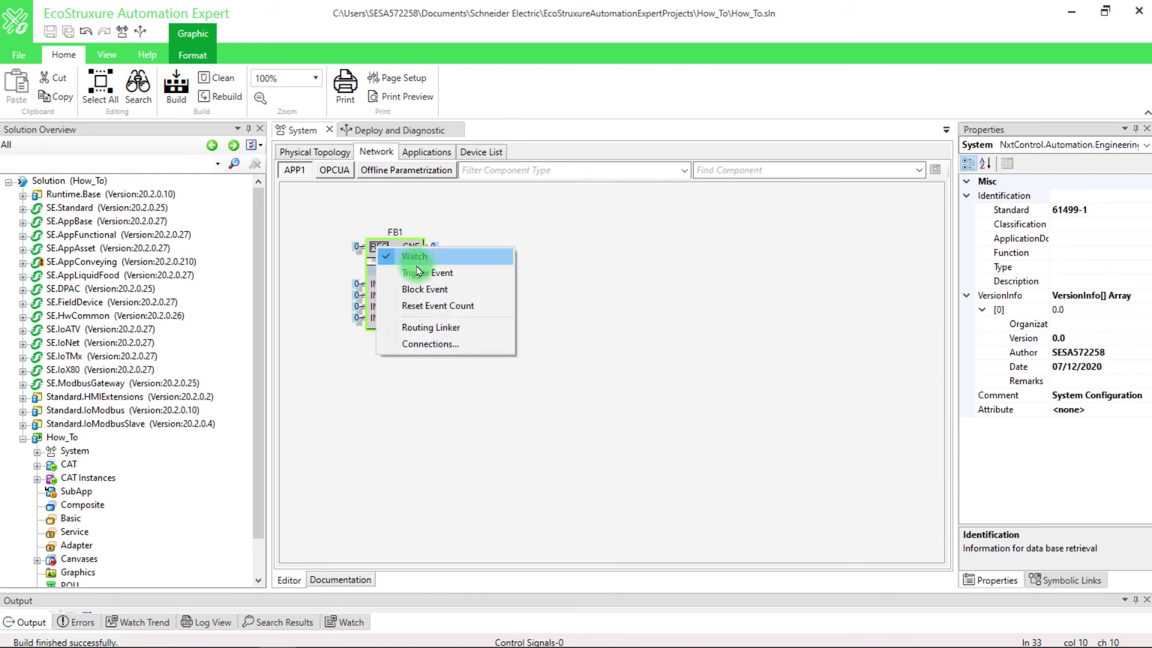
Step: Trigger FB1's REQ event so OUT reads 15.5 from inputs 1, 2, 2.5 and 10
click(496, 277)
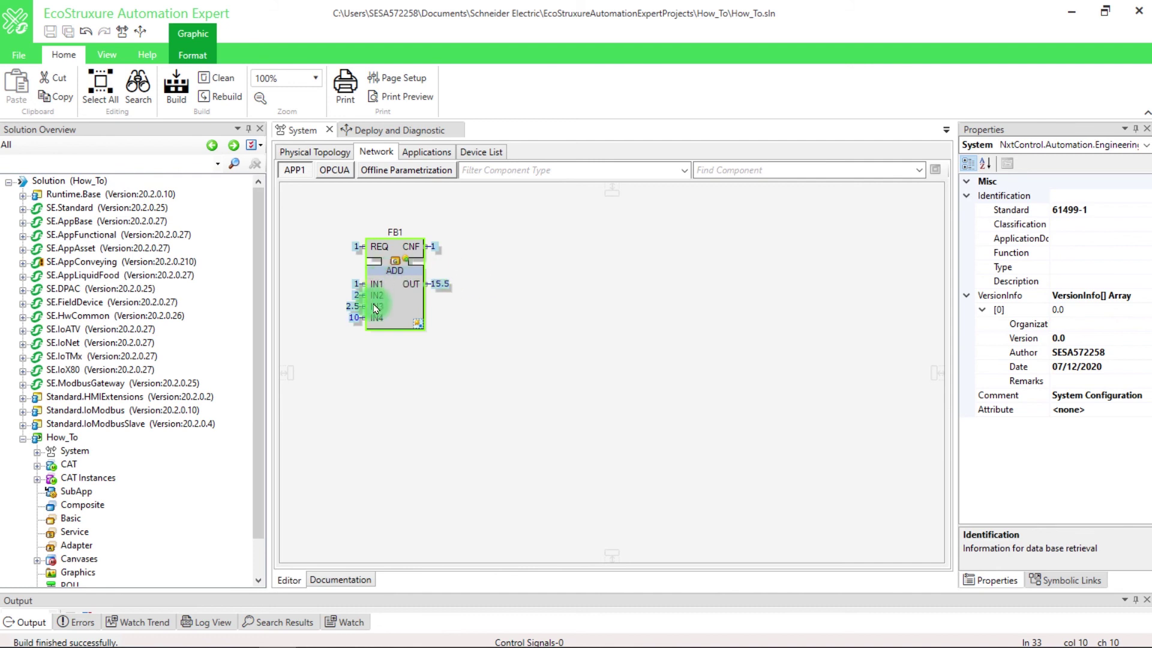